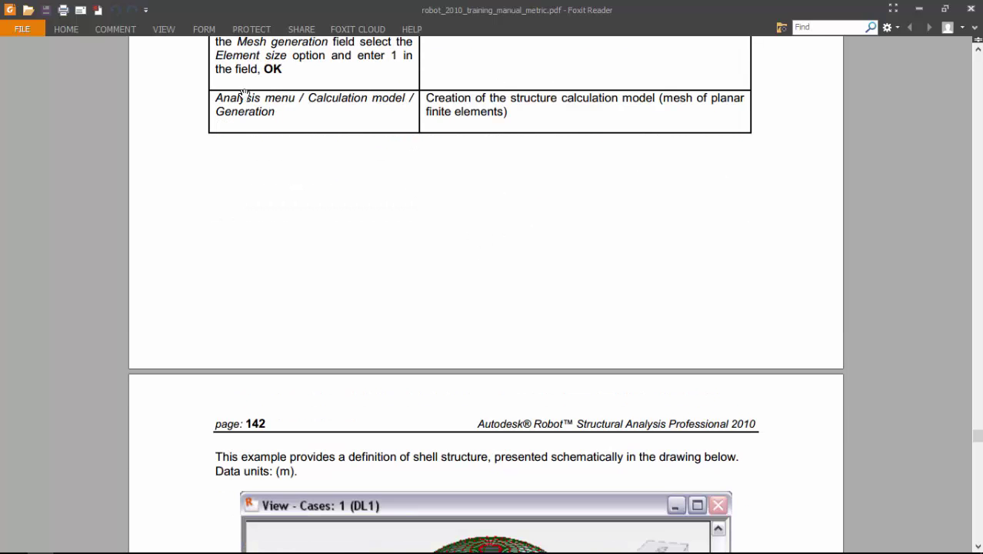
Scroll the manual to page 142's two-tier dome example, discarding a stray freehand mark.
scroll(465, 206, "down", 8)
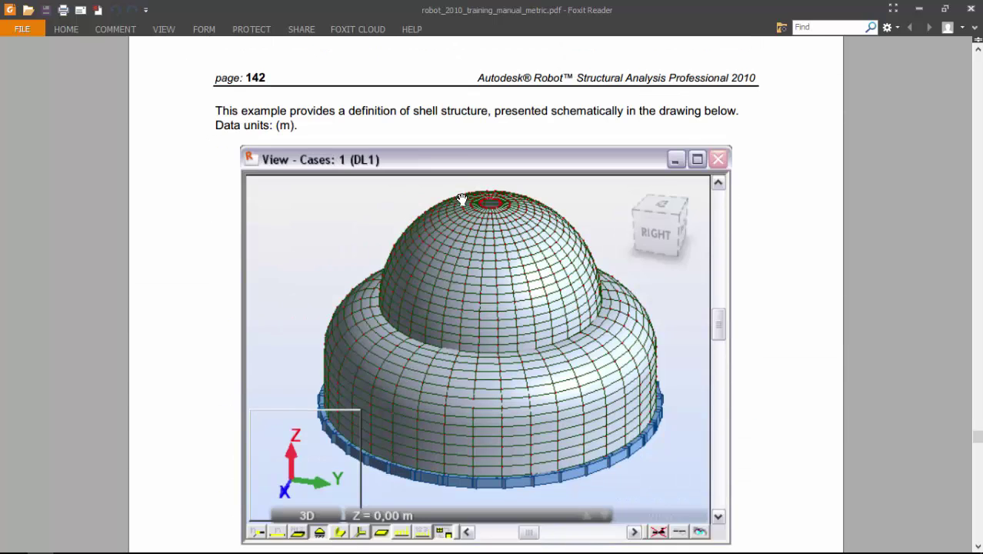
scroll(462, 200, "up", 3)
scroll(460, 198, "down", 1)
scroll(543, 195, "up", 1)
scroll(546, 196, "up", 1)
scroll(545, 265, "up", 2)
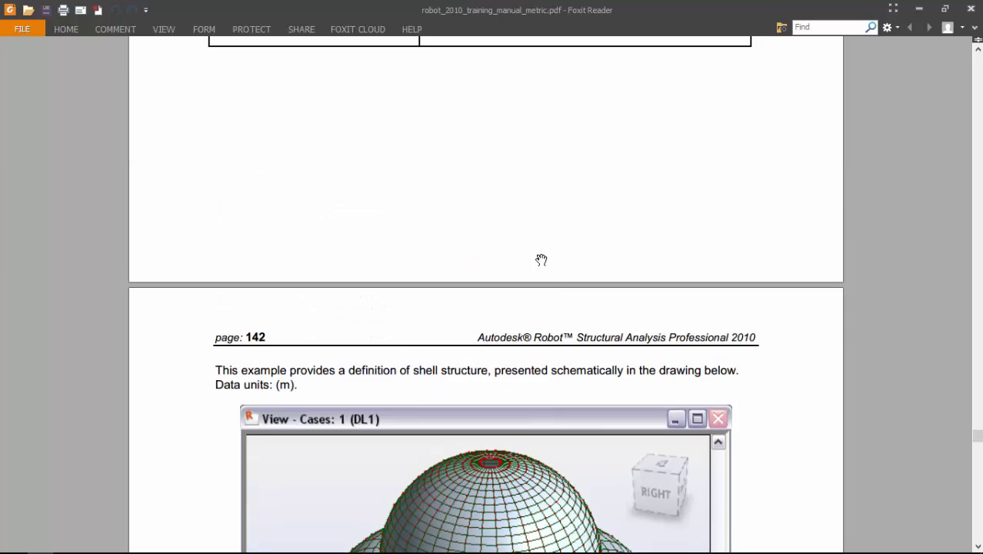
scroll(539, 255, "up", 2)
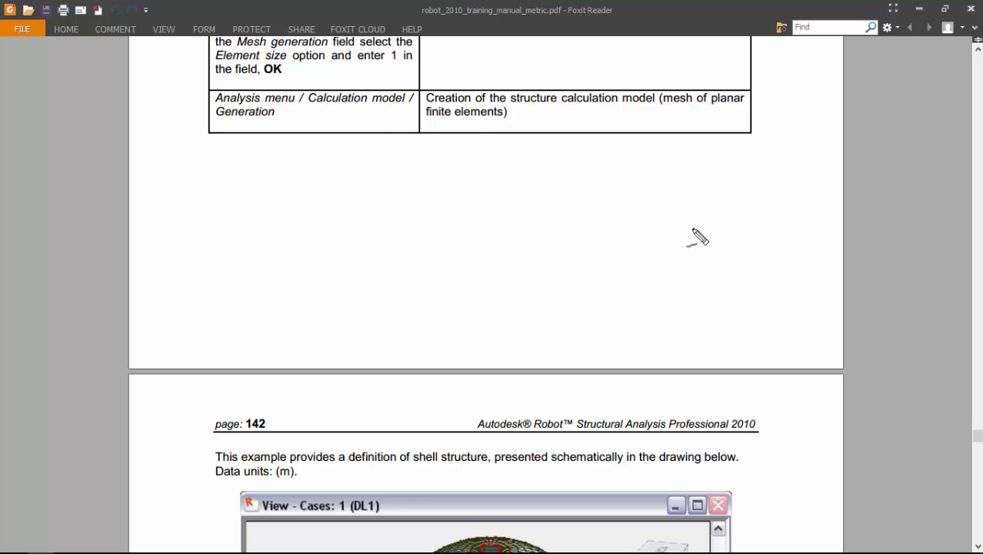
mouse_move(741, 176)
left_mouse_down()
mouse_move(595, 143)
mouse_move(423, 139)
mouse_move(252, 177)
mouse_move(181, 259)
mouse_move(168, 423)
mouse_move(262, 500)
mouse_move(362, 520)
mouse_move(691, 465)
mouse_move(749, 317)
mouse_move(664, 177)
mouse_move(661, 146)
left_mouse_up()
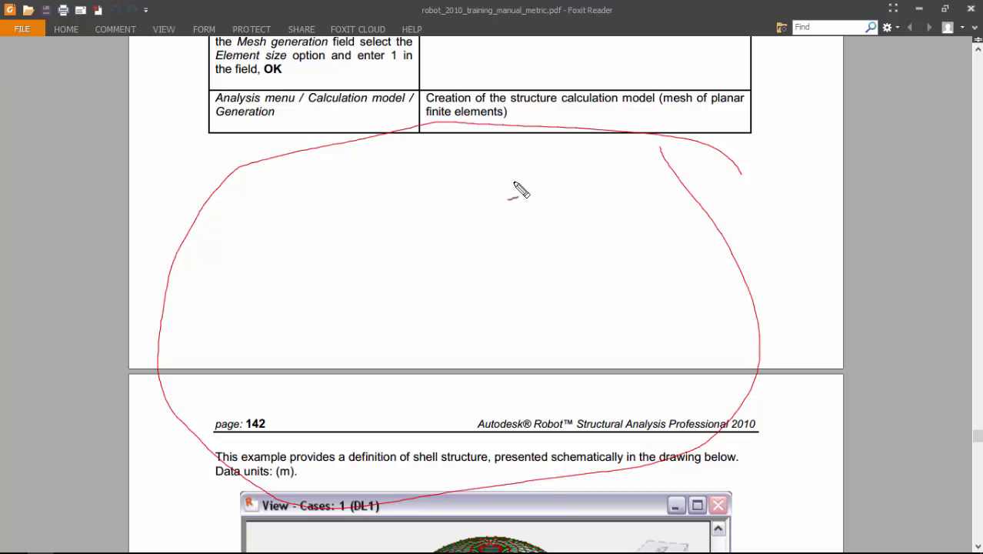
key("Escape")
Review the table of steps for defining the dome's two lines, then switch to Robot.
scroll(515, 188, "down", 10)
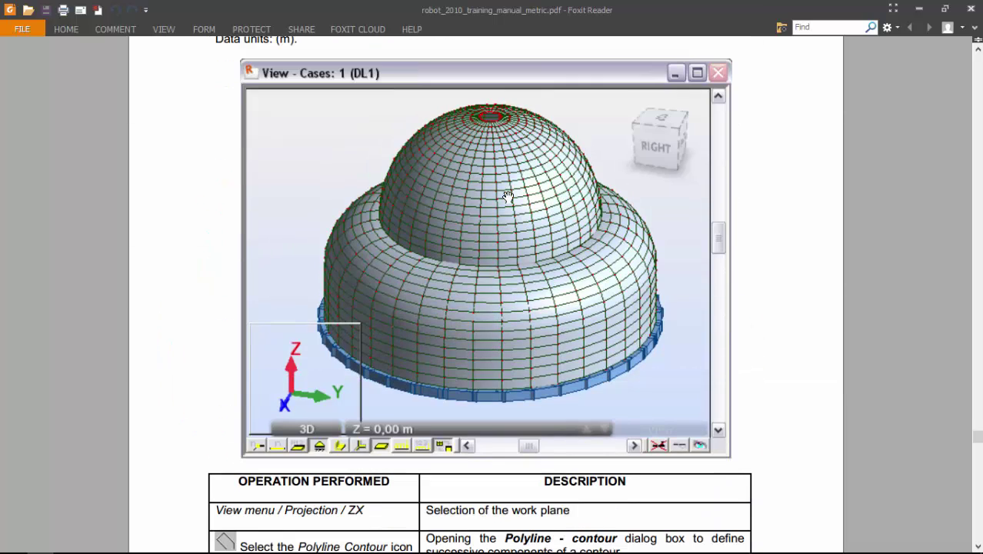
scroll(559, 256, "up", 20)
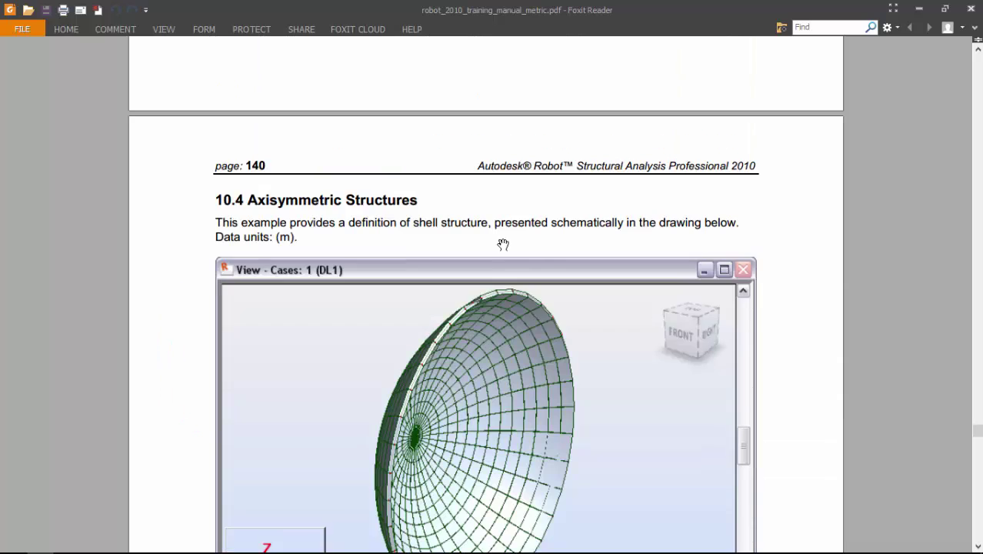
scroll(503, 243, "down", 3)
scroll(450, 229, "down", 6)
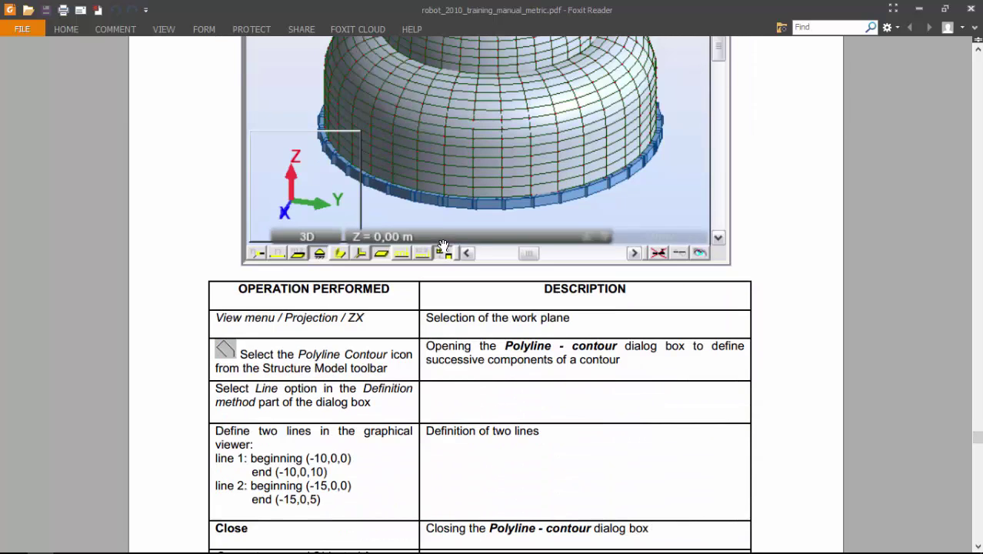
key("alt+Tab")
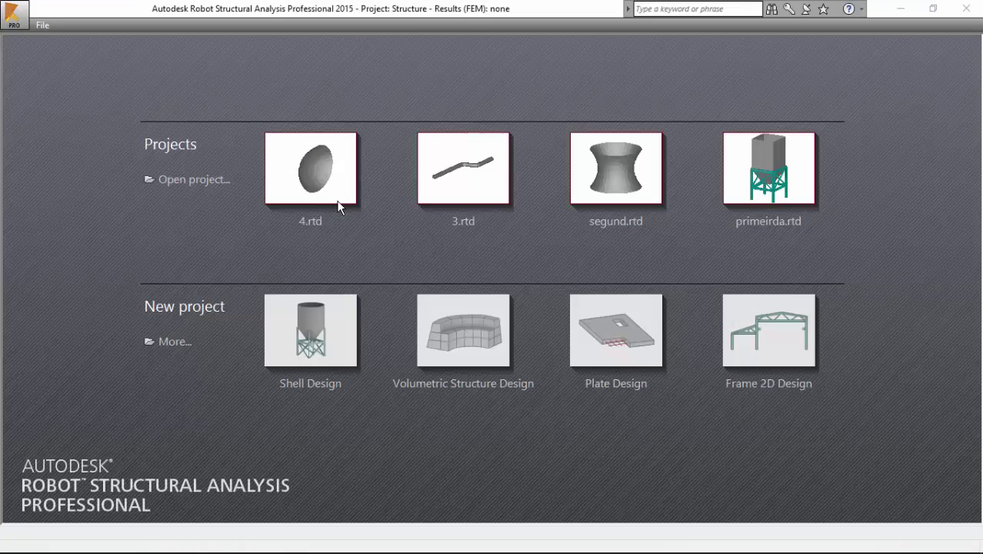
Set the new structure's view to the projection onto the ZX plane.
key("alt+Tab")
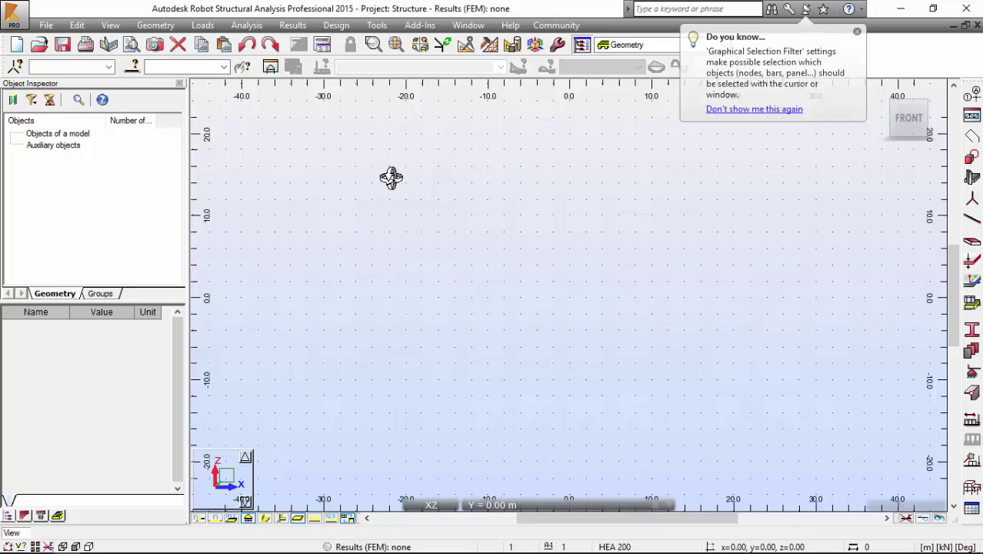
left_click(535, 45)
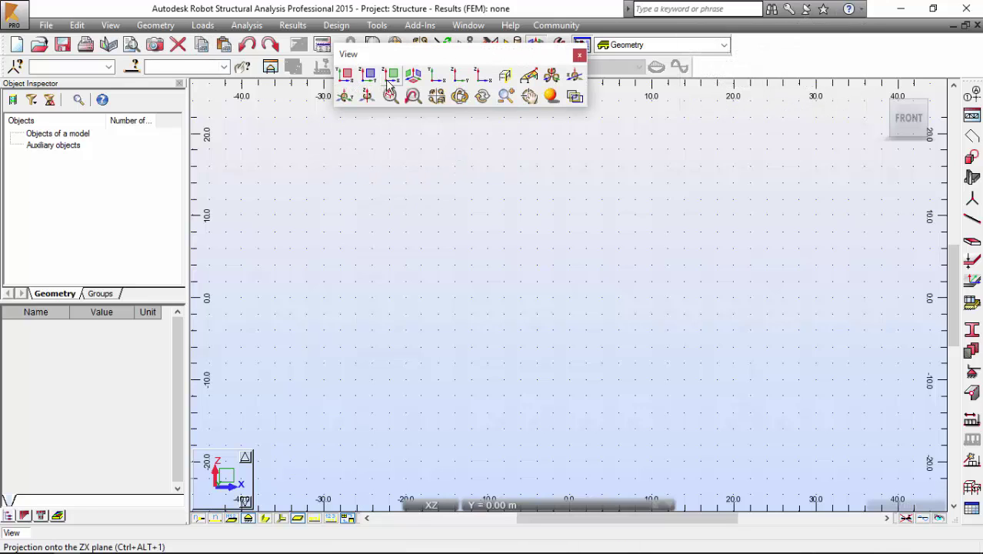
left_click(579, 55)
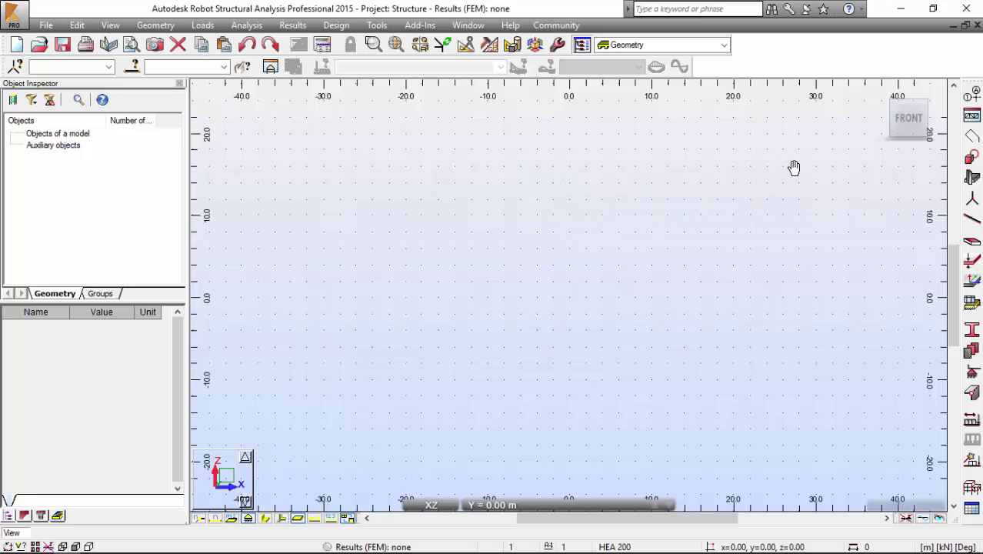
Draw a vertical line from (-10,0,0) to (-10,0,10).
left_click(972, 136)
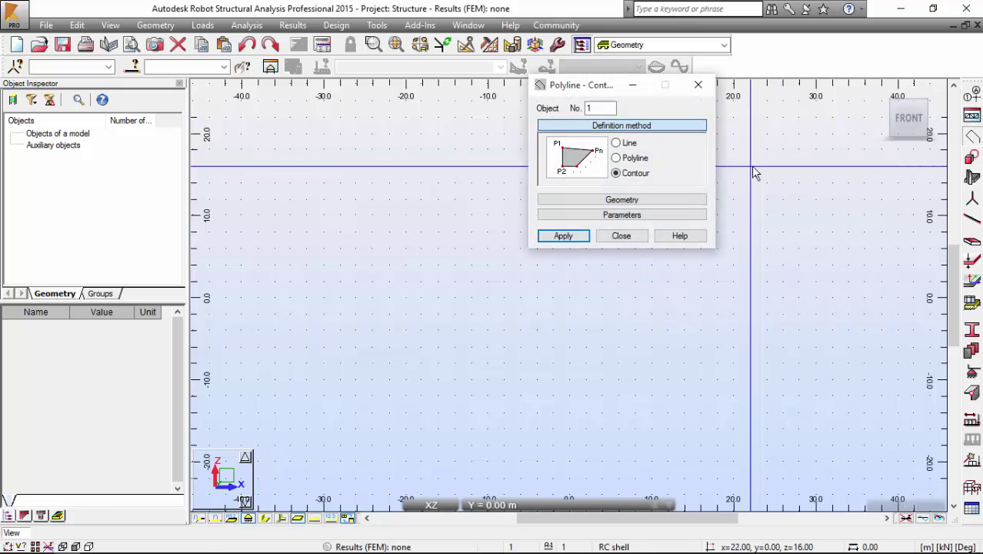
left_click(629, 146)
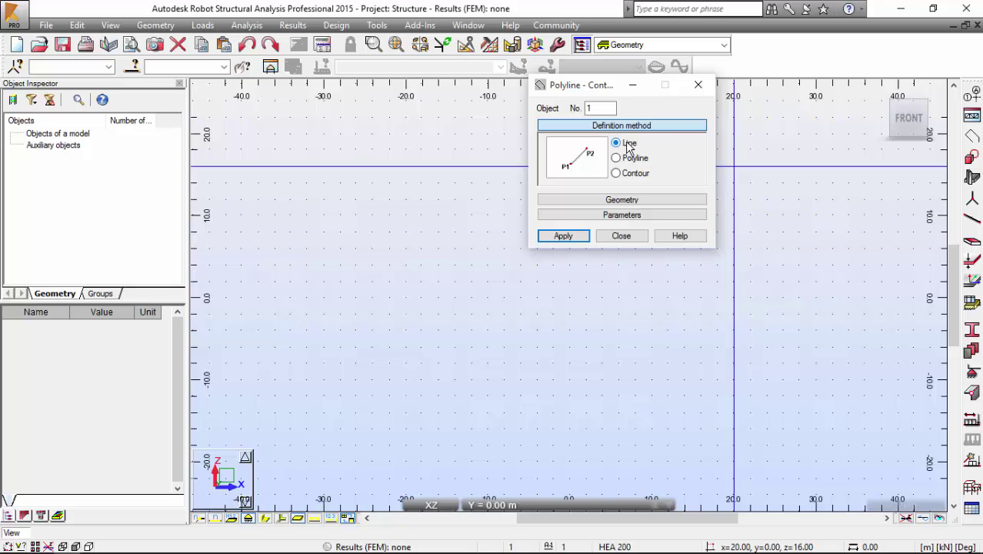
left_click(609, 200)
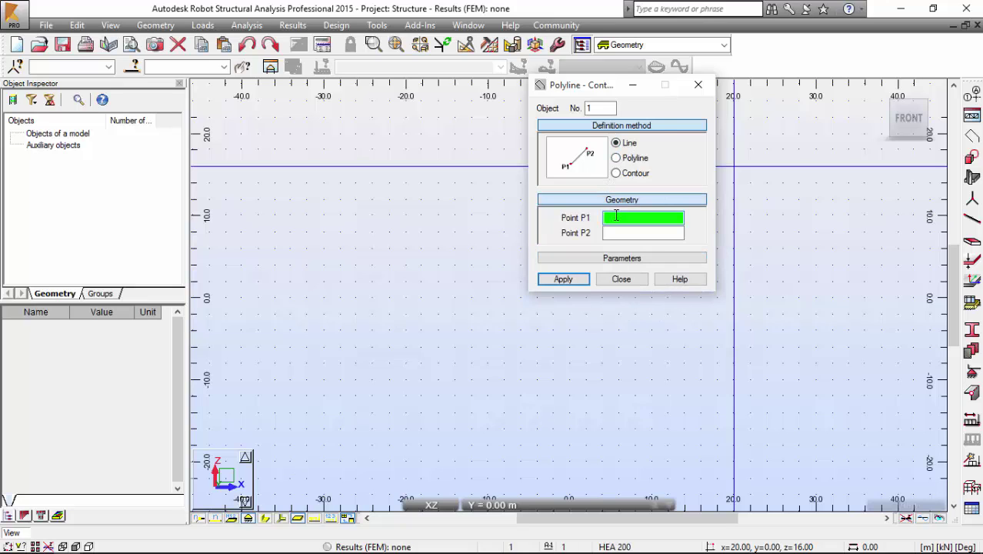
type("-10,0,0")
key("Return")
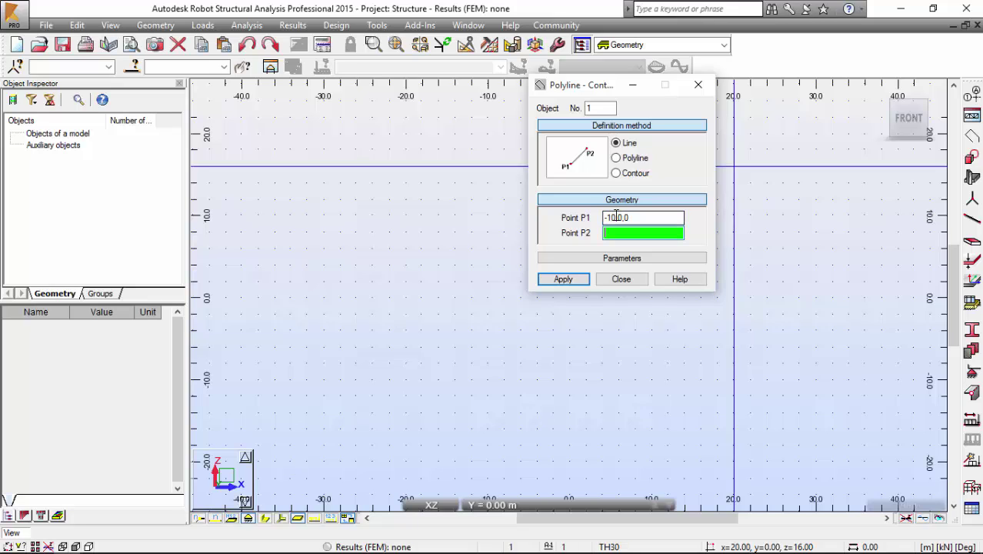
type("-10,0,10")
left_click(584, 278)
Draw a second, shorter vertical line from (-15,0,0) to (-15,0,5).
left_click(653, 220)
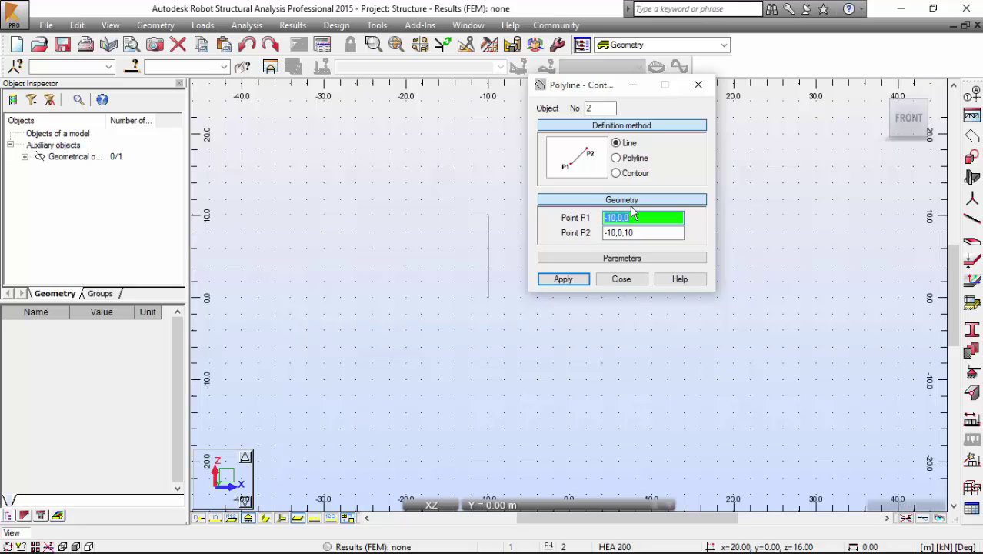
type("-15,0,0")
key("Tab")
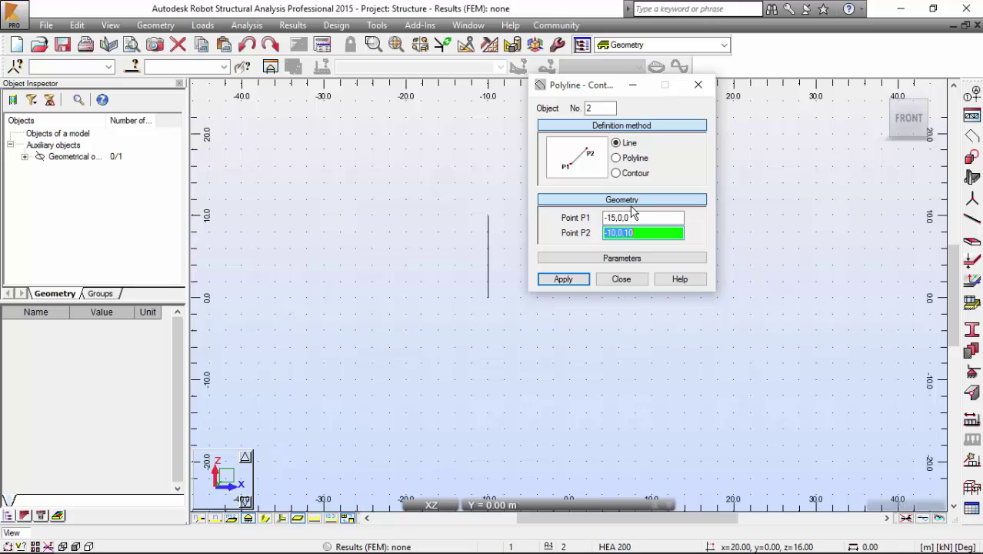
type("-15,0,5")
key("Return")
Draw an arc centred at (-10,0,5) from (-15,0,5) to (-10,0,10), joining the line tops.
left_click(621, 280)
left_click(162, 27)
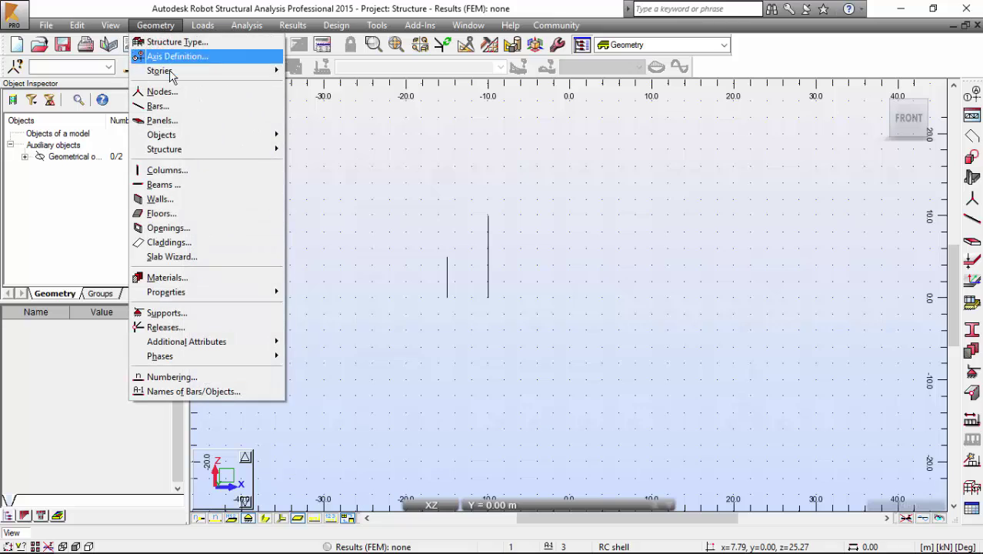
mouse_move(190, 136)
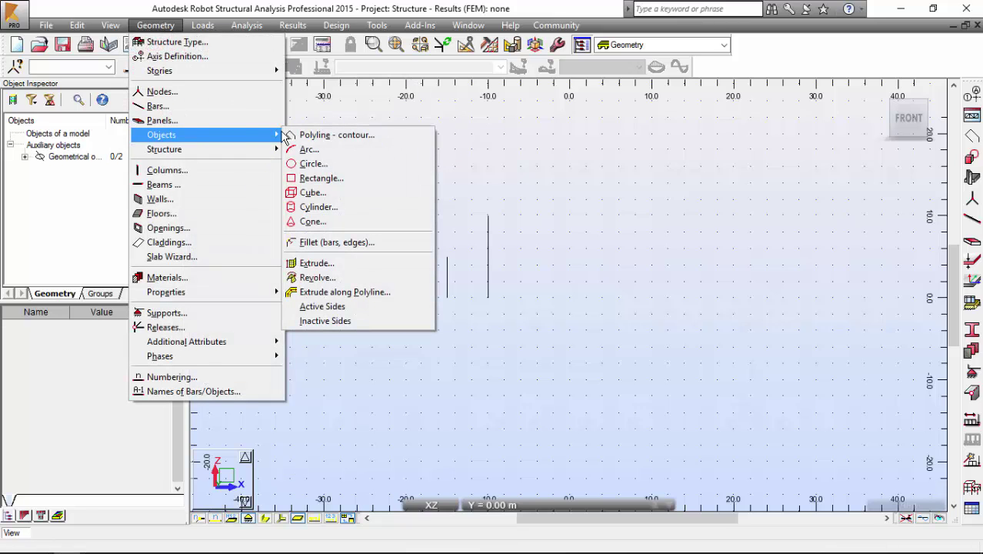
left_click(306, 145)
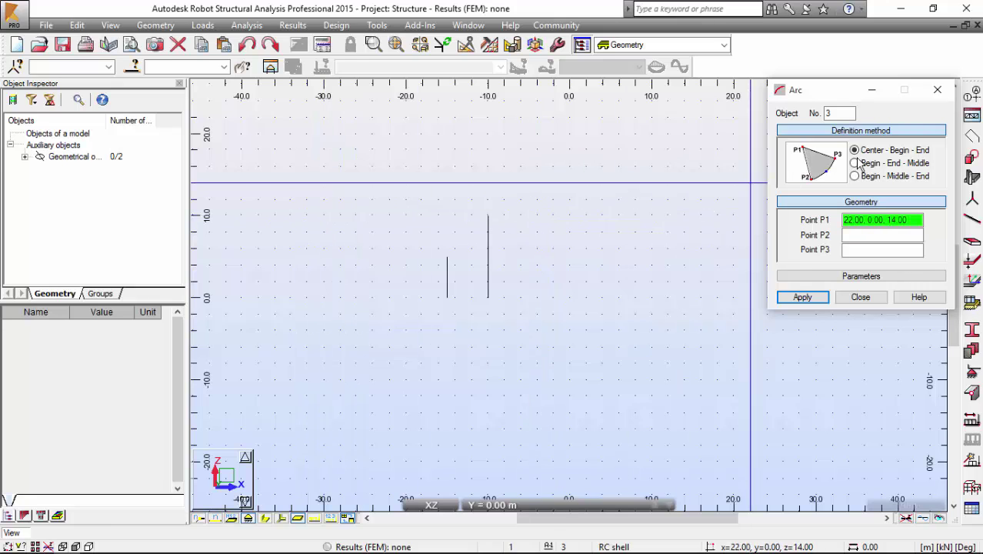
left_click_drag(803, 92, 781, 98)
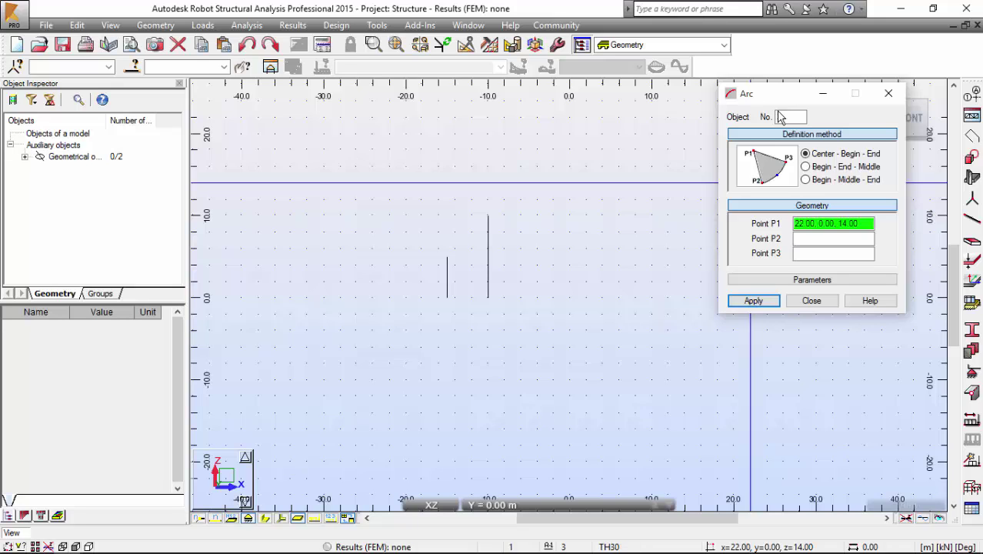
double_click(826, 227)
type("-10,0,5")
key("Return")
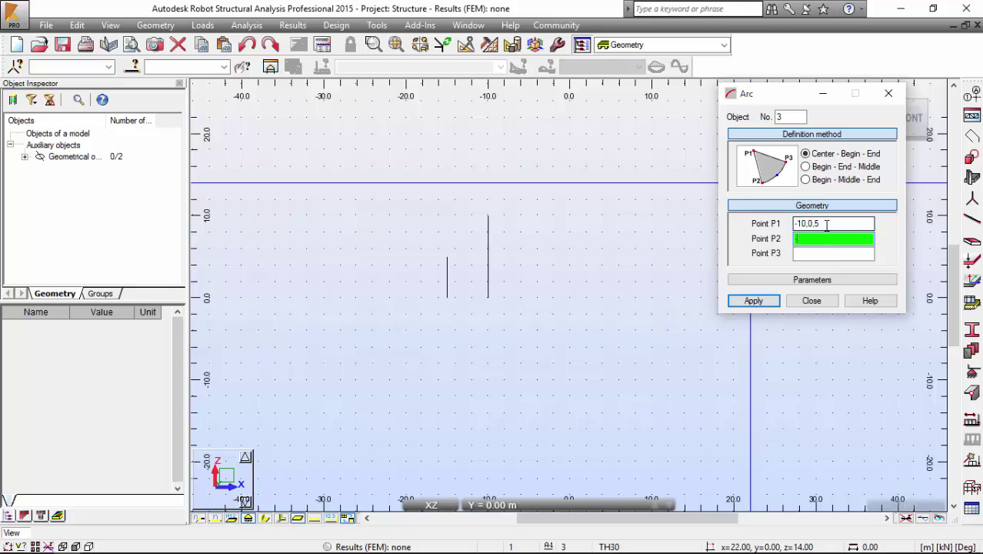
type("-15,0,5")
key("Return")
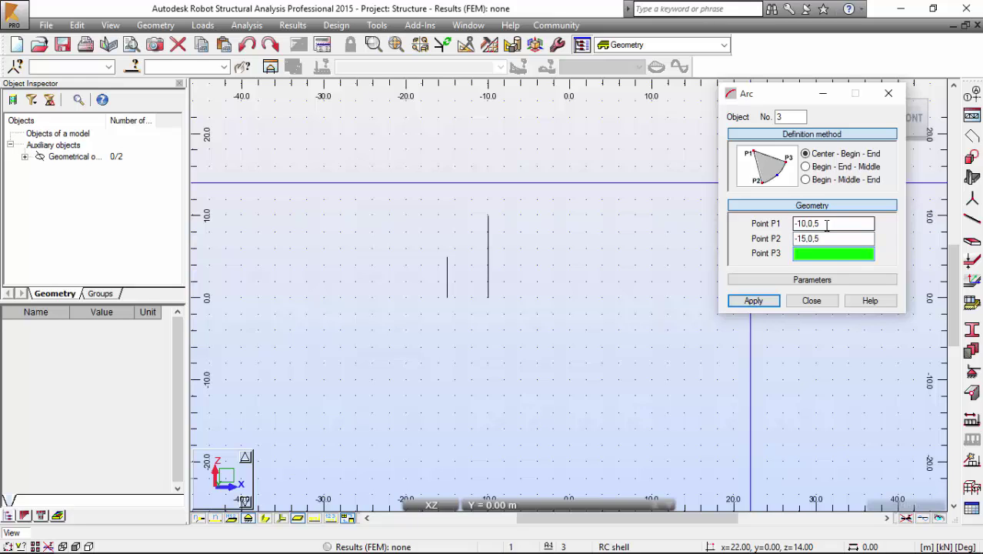
type("-10,0,10")
left_click(759, 301)
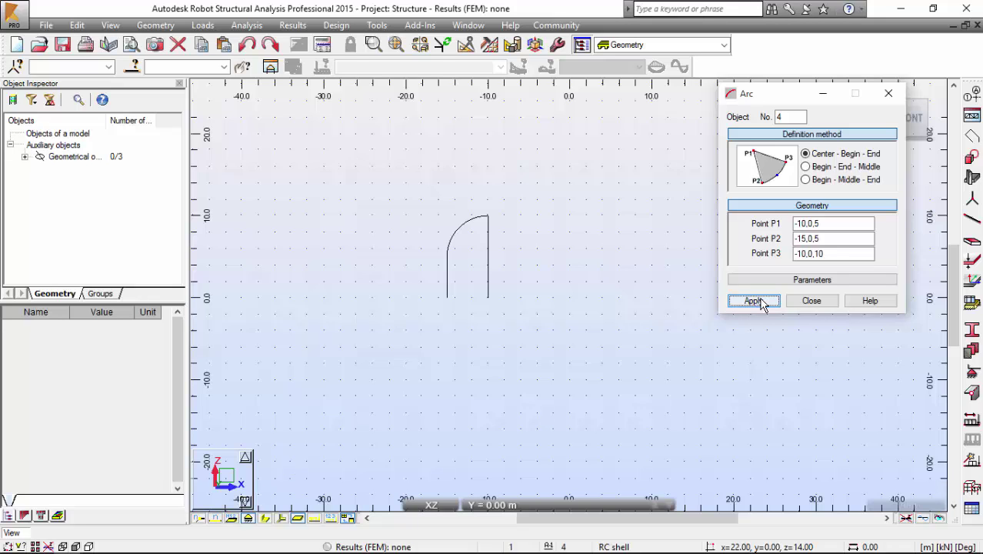
Draw the upper arc centred at (0,0,10) from (-10,0,10) to (0,0,20).
left_click(827, 223)
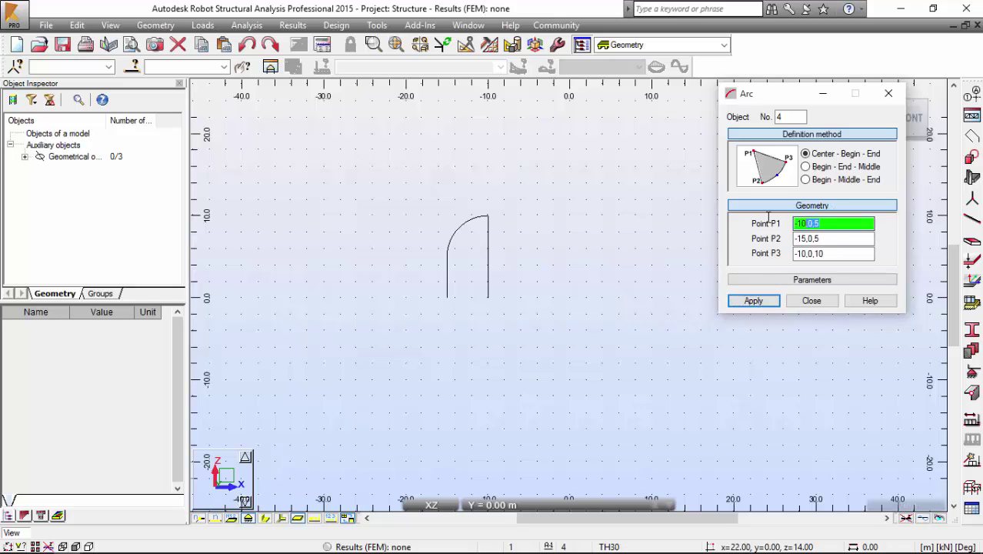
type("0,0,10")
key("Tab")
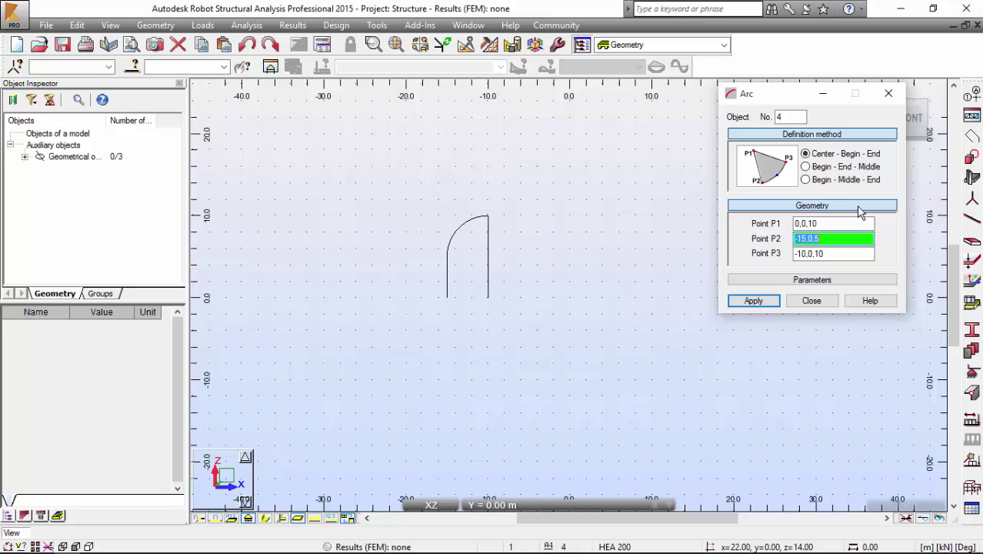
type("-10,0,10")
key("Tab")
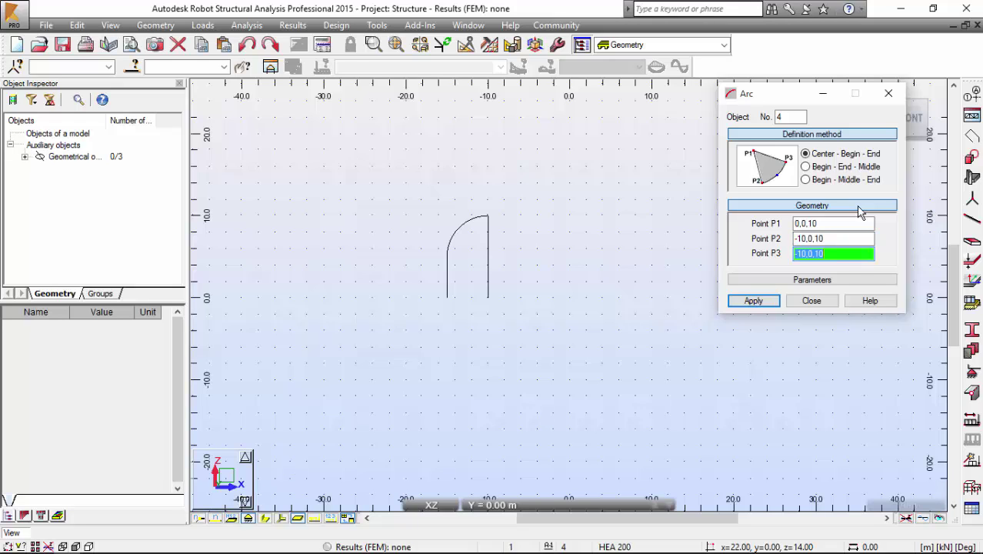
type("0,0,20")
key("Return")
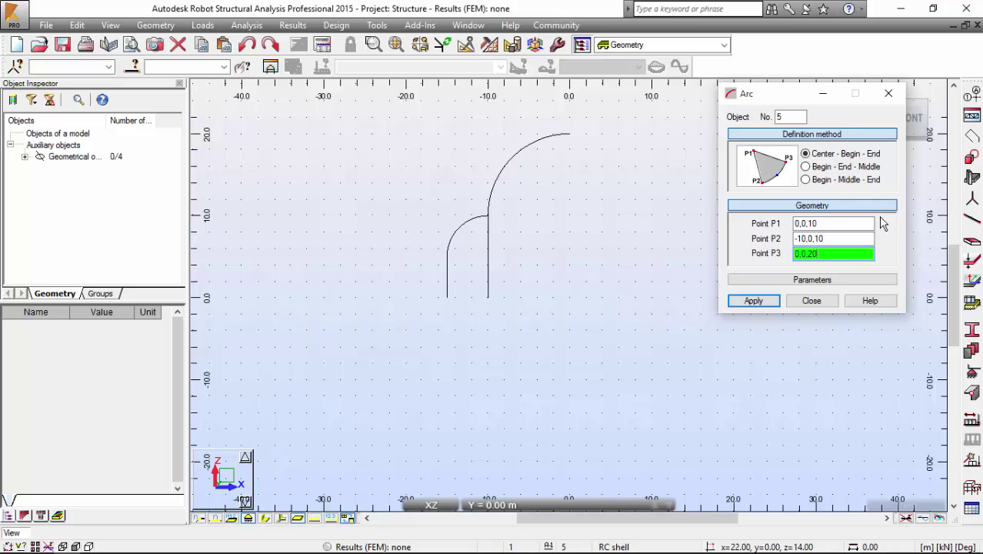
left_click(812, 300)
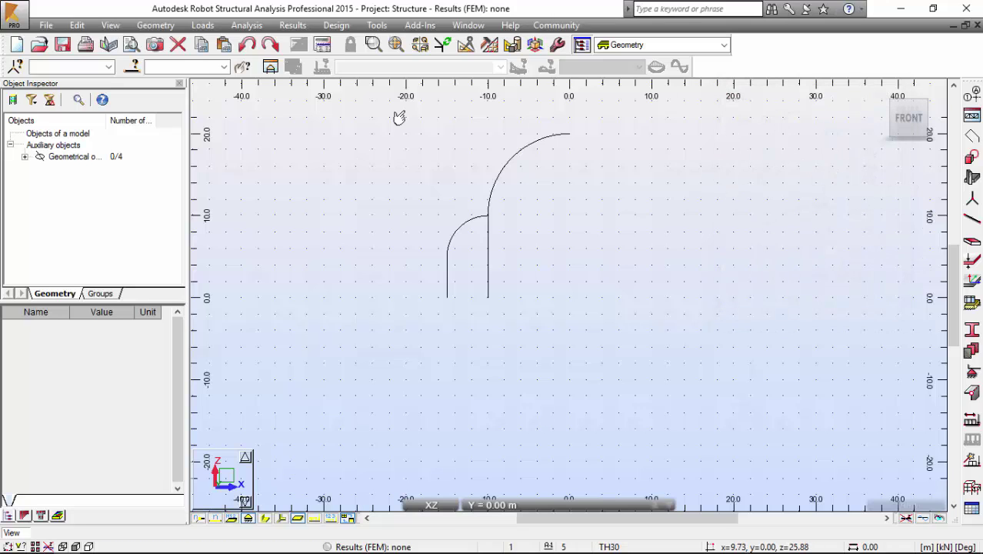
Select all four profile curves for revolving.
key("ctrl+a")
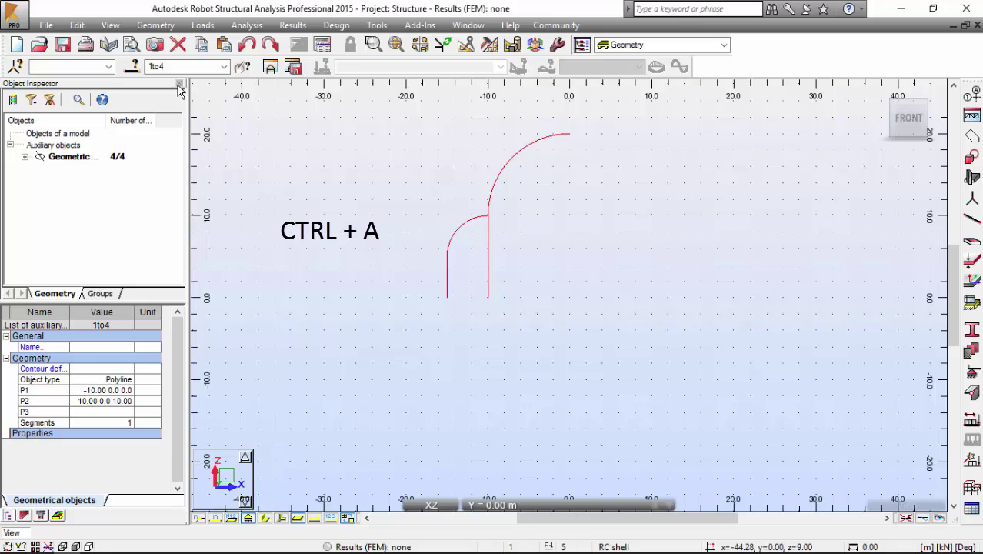
left_click(180, 84)
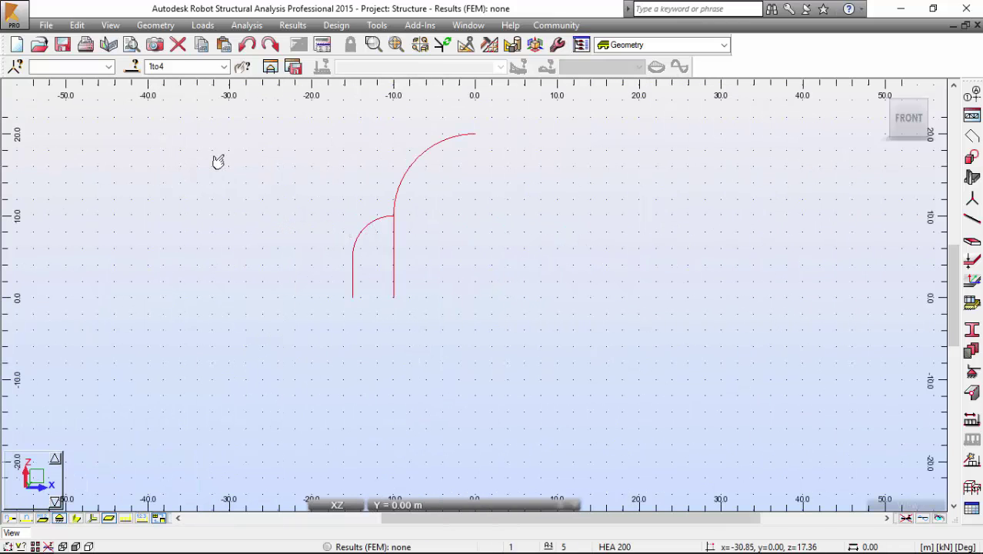
left_click(159, 30)
mouse_move(206, 135)
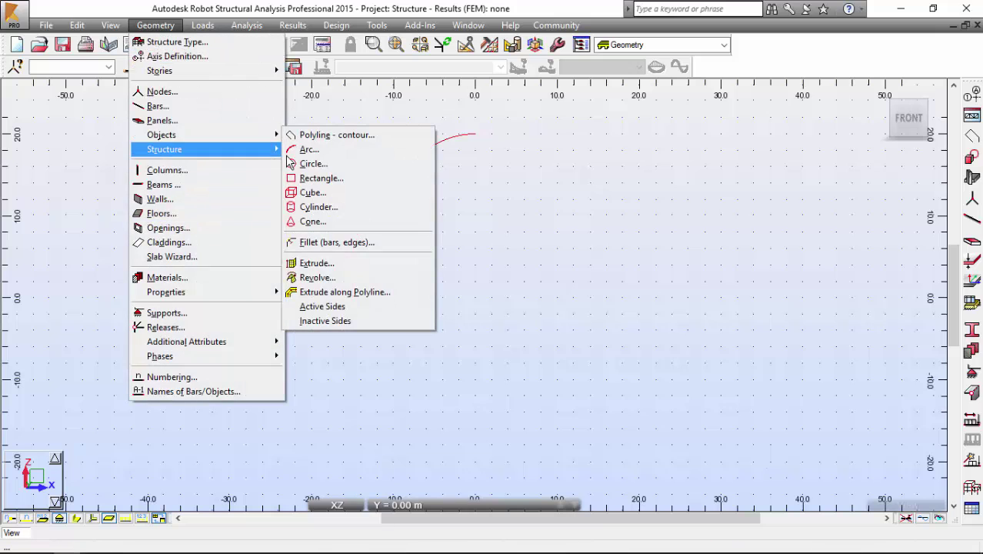
left_click(330, 278)
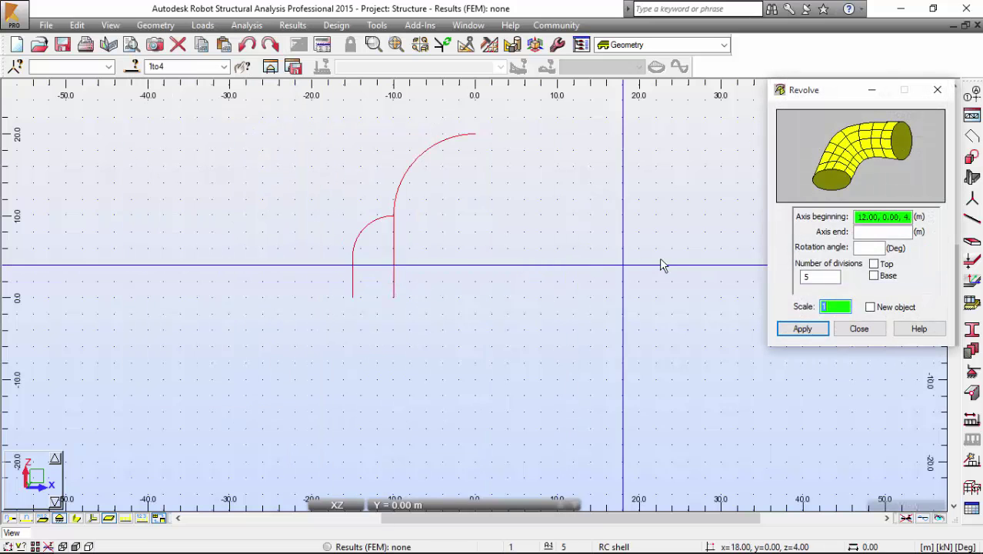
Revolve the curves 360° about axis (0,0,10)–(0,0,20) in 36 divisions.
left_click(881, 219)
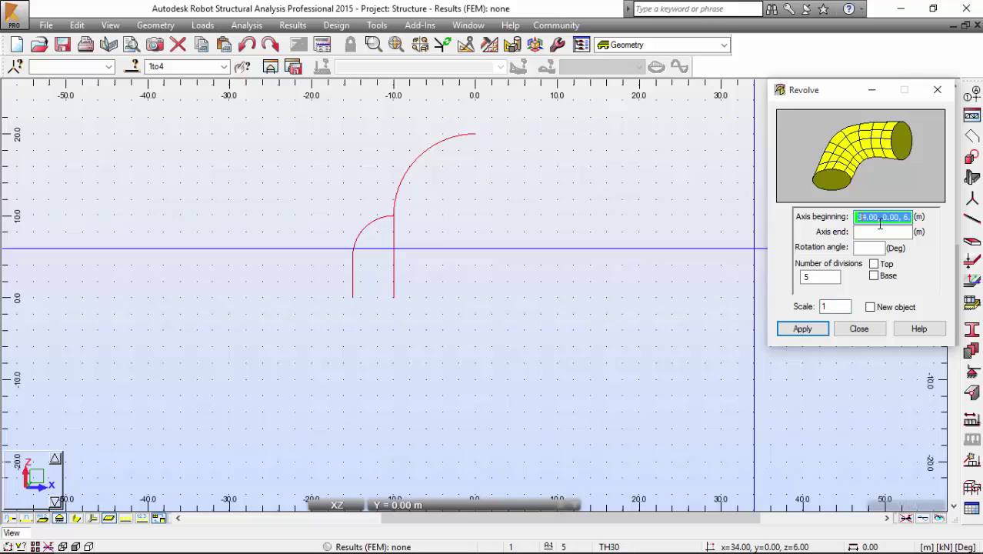
type("0,0,10")
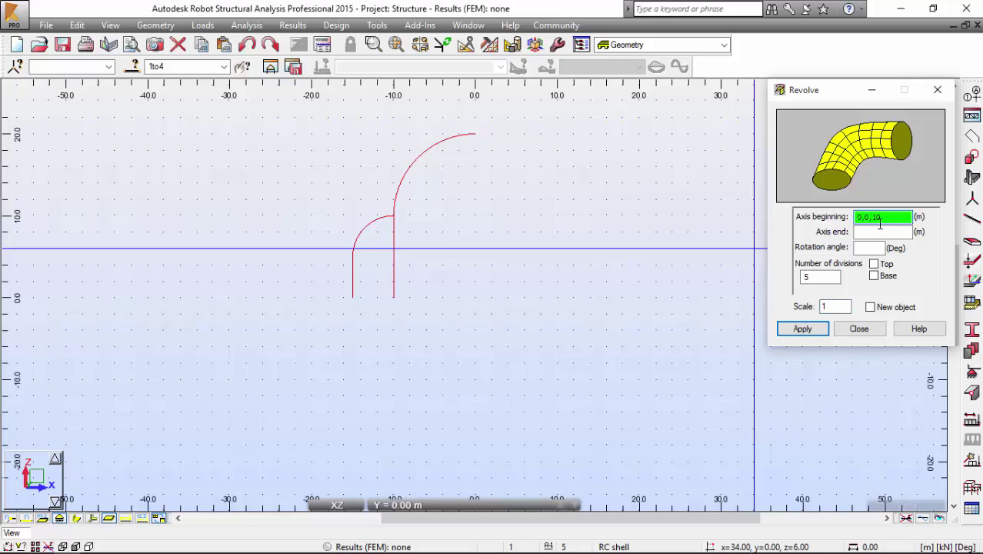
key("Tab")
type("0,0")
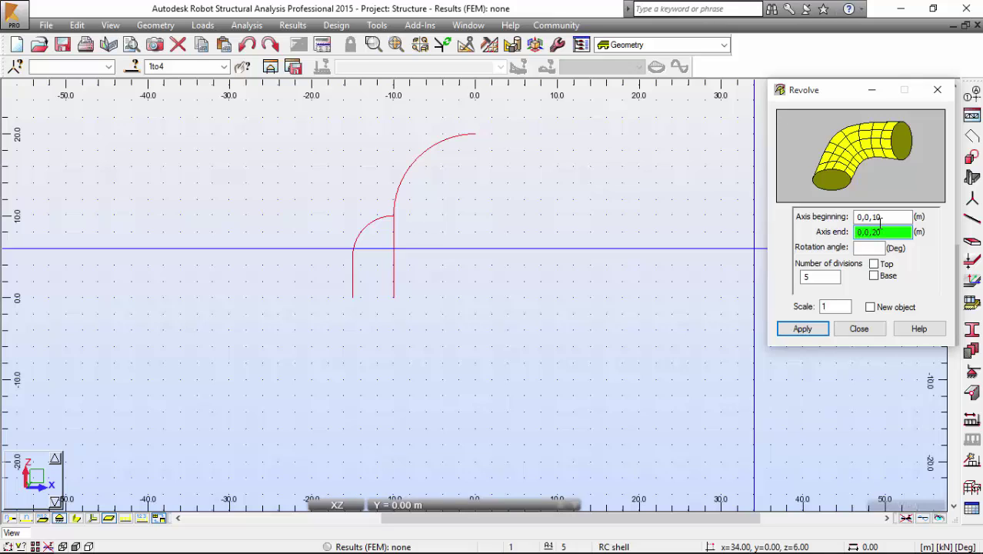
key("Tab")
type("90")
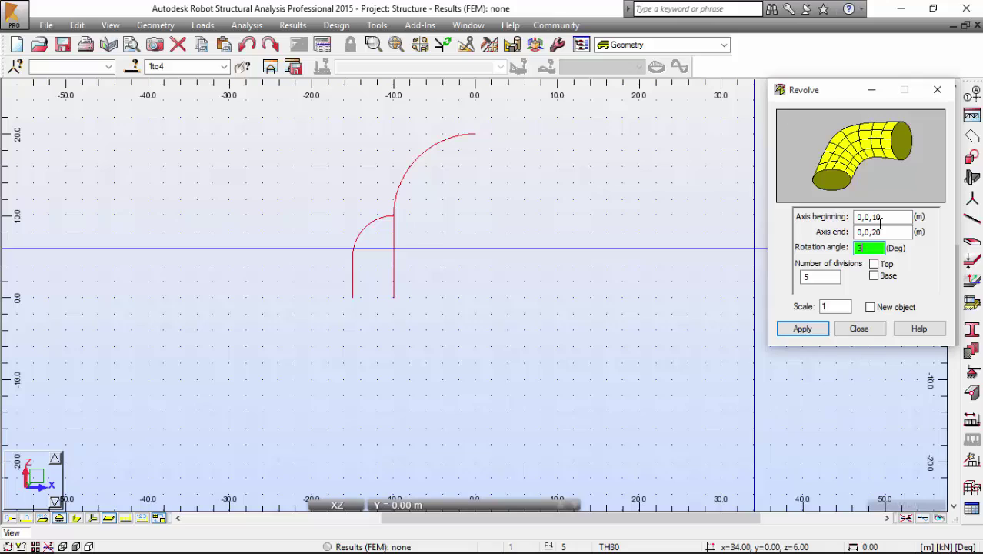
type("0")
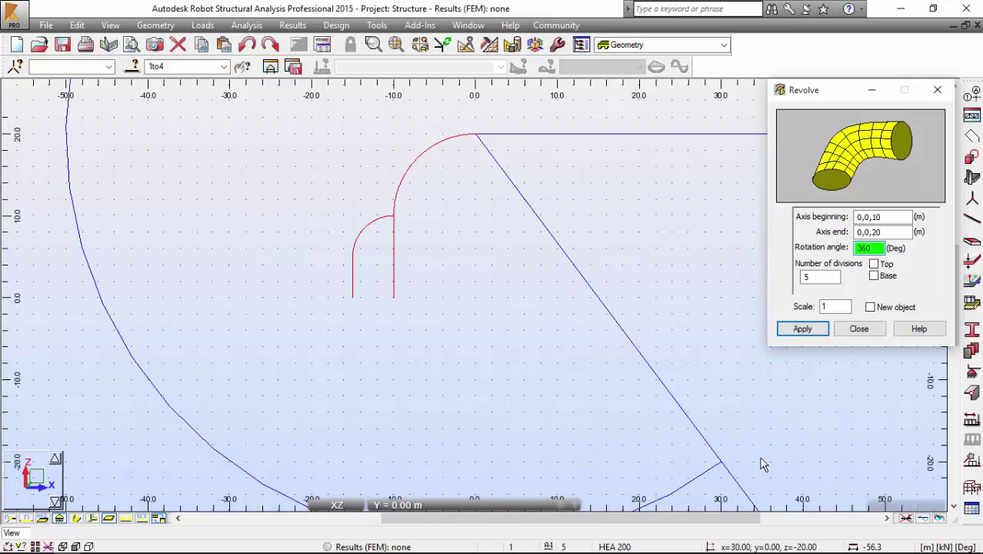
key("Tab")
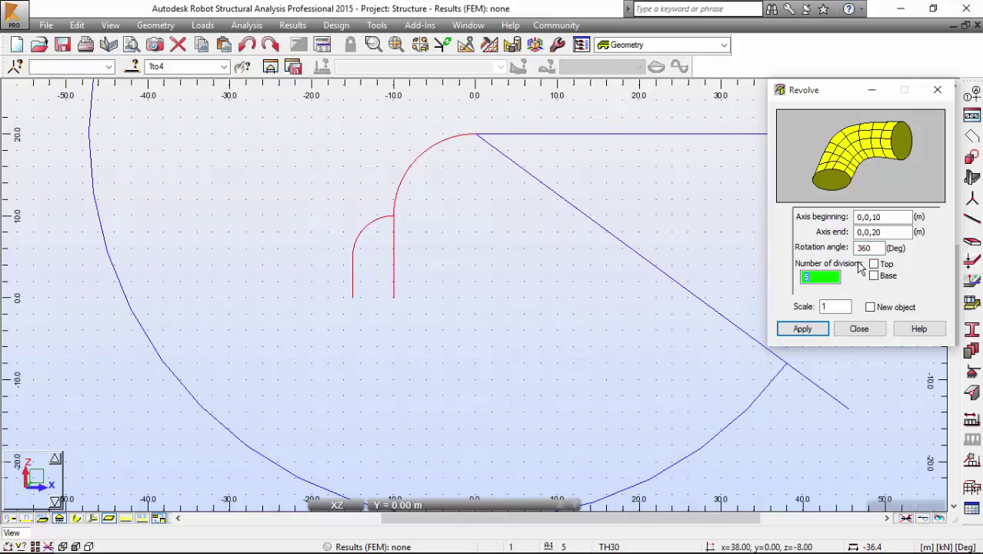
type("36")
left_click(804, 330)
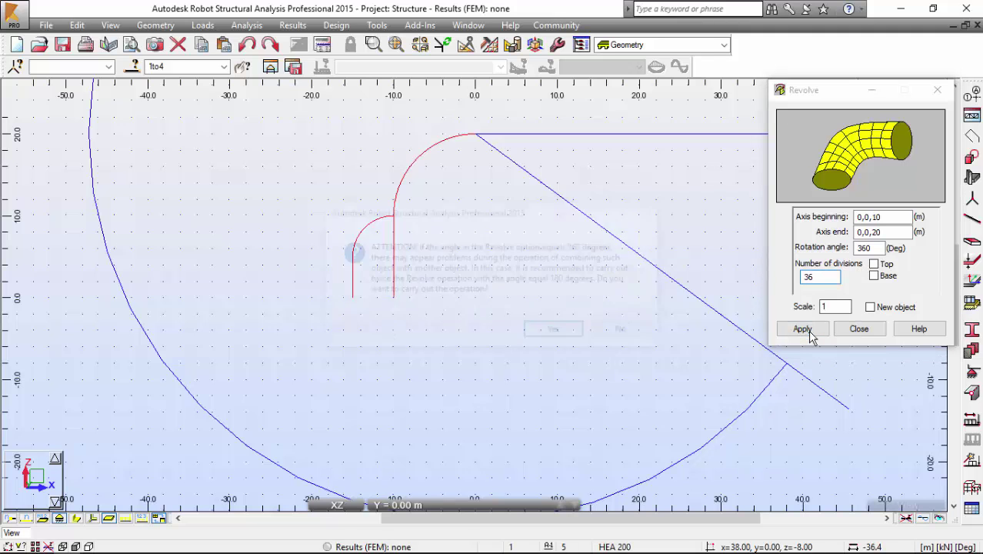
left_click(557, 331)
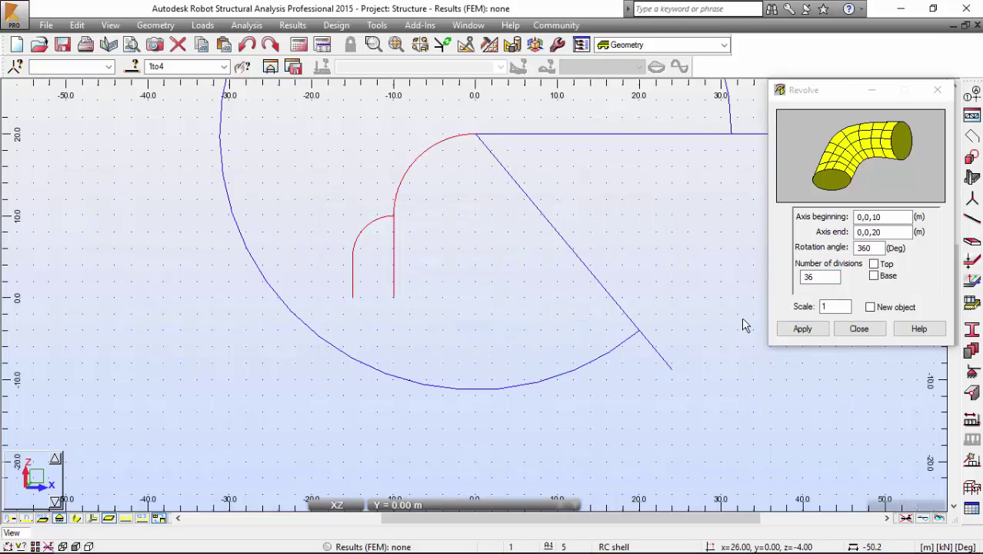
left_click(852, 330)
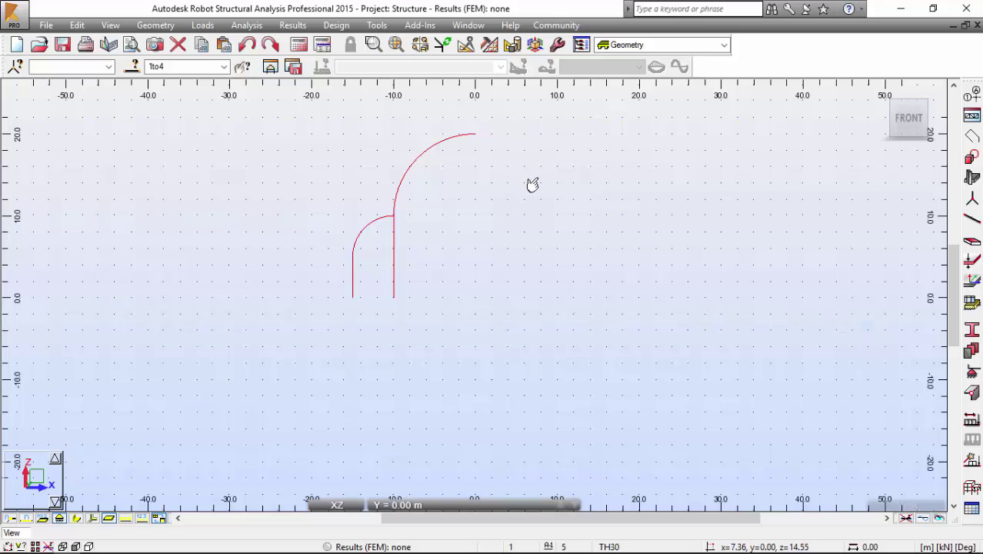
Show the dome in a 3D view with nothing selected.
mouse_move(878, 92)
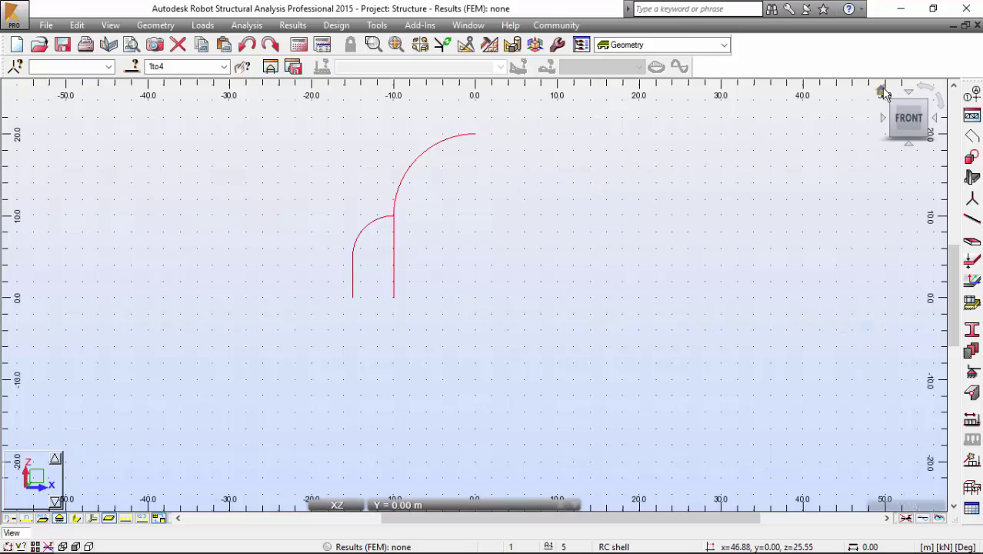
left_click(882, 91)
right_click(611, 152)
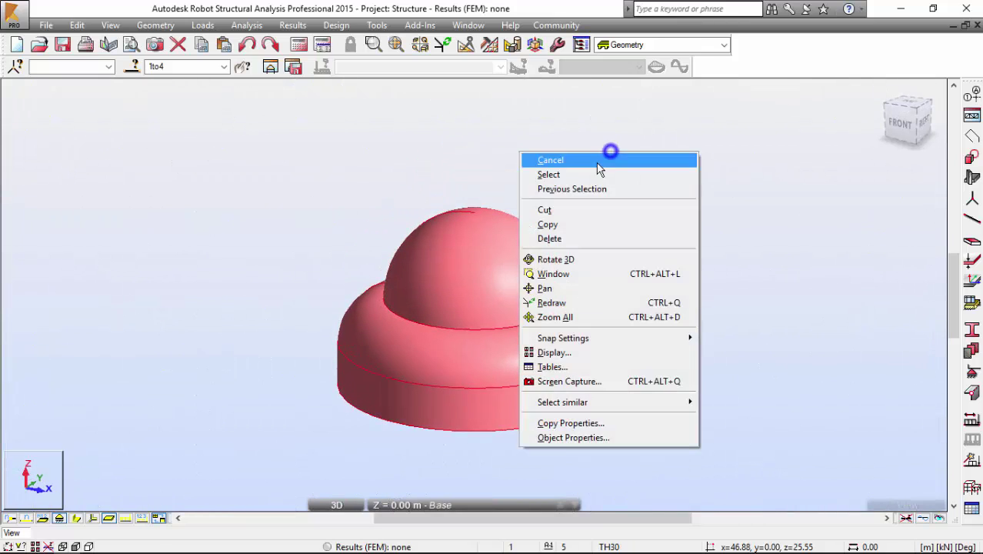
left_click(599, 161)
scroll(792, 217, "down", 2)
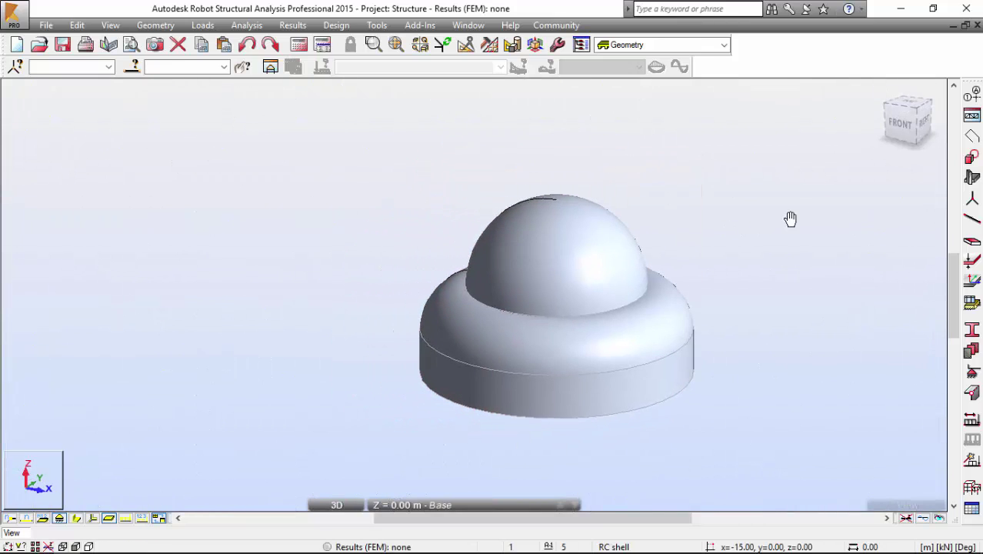
middle_click_drag(793, 217, 766, 219)
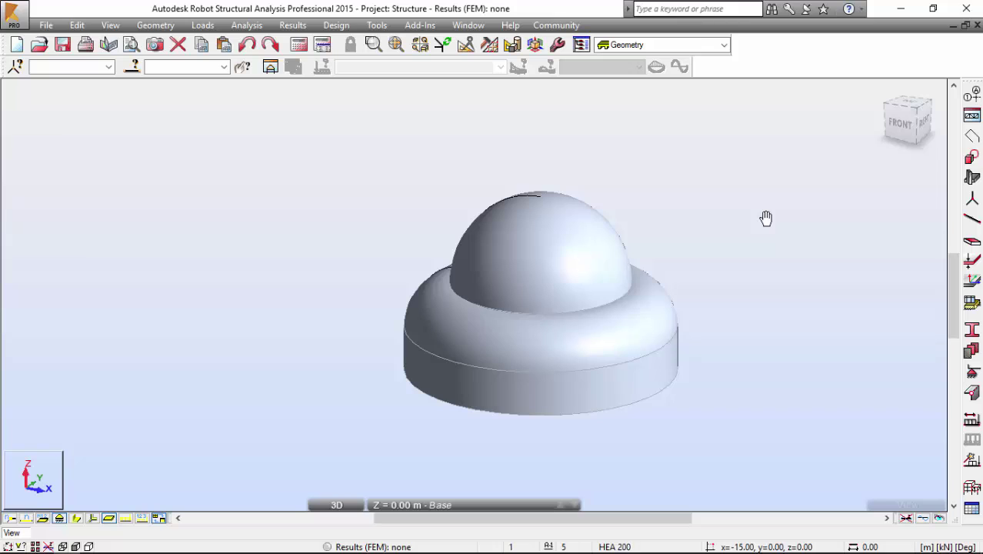
Assign the 30 cm TH30_CONCR thickness to all panels.
left_click(971, 263)
left_click(579, 154)
left_click(575, 215)
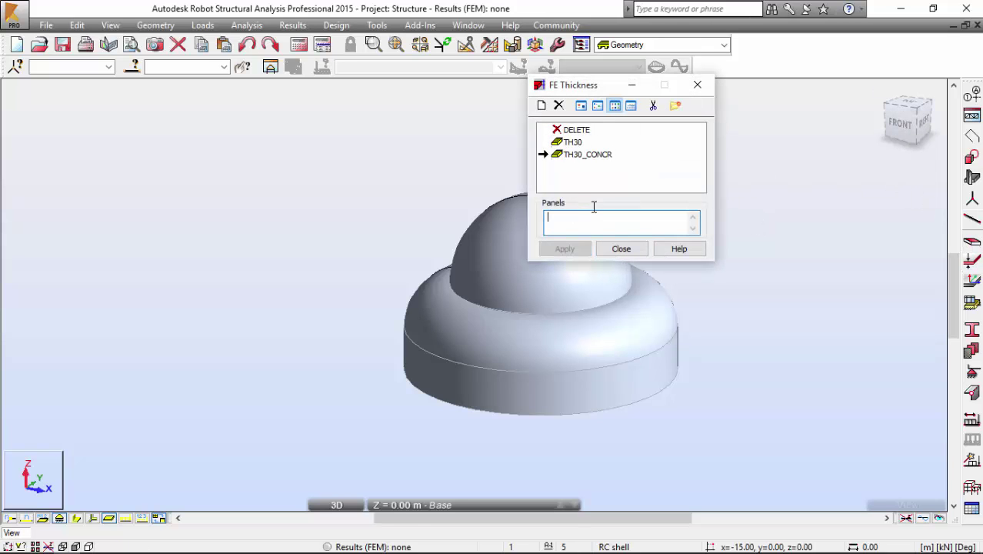
left_click(588, 155)
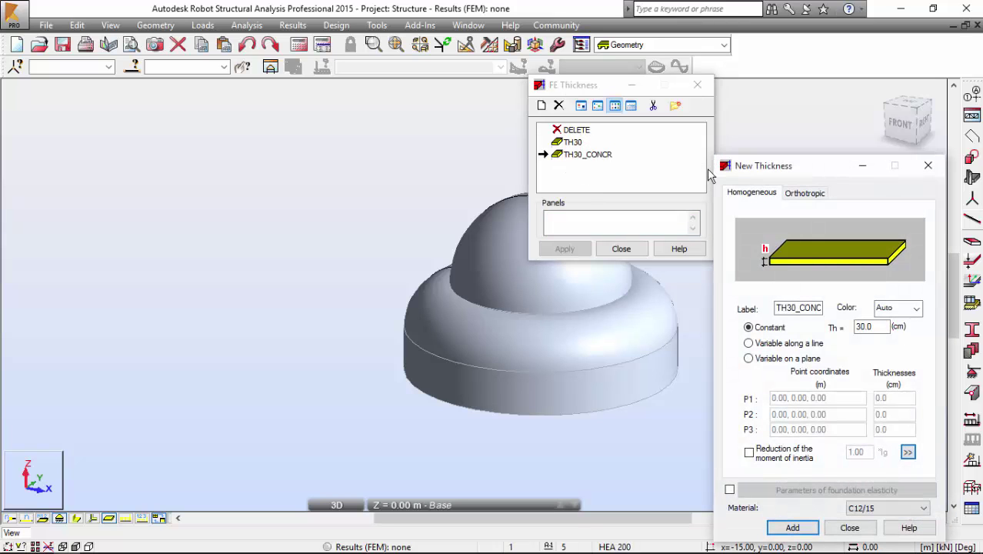
left_click(928, 165)
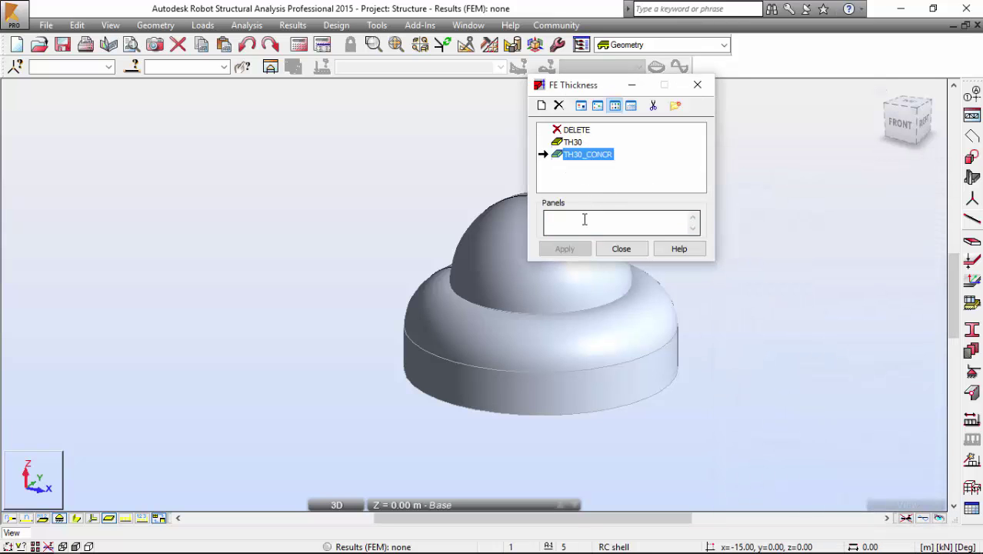
left_click(584, 220)
type("all")
key("Return")
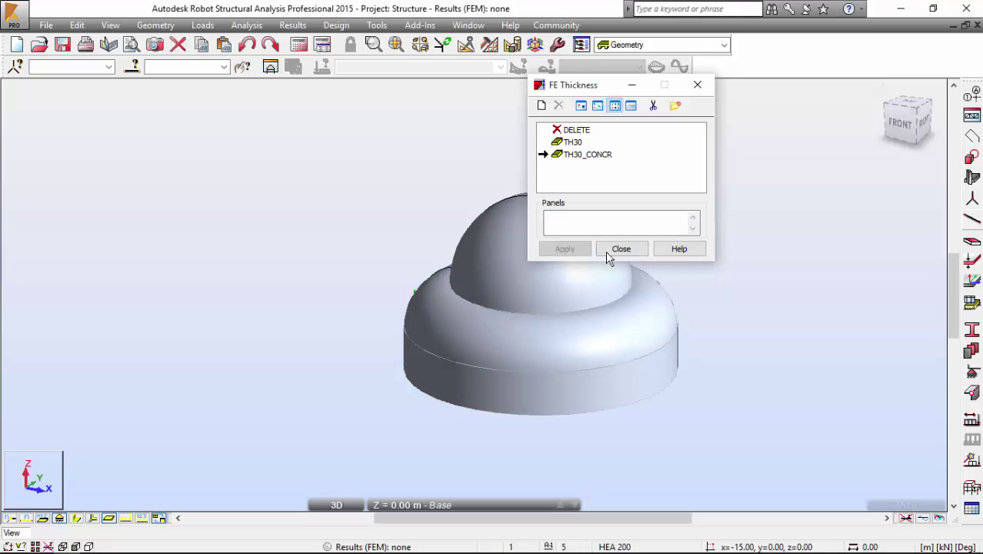
left_click(620, 249)
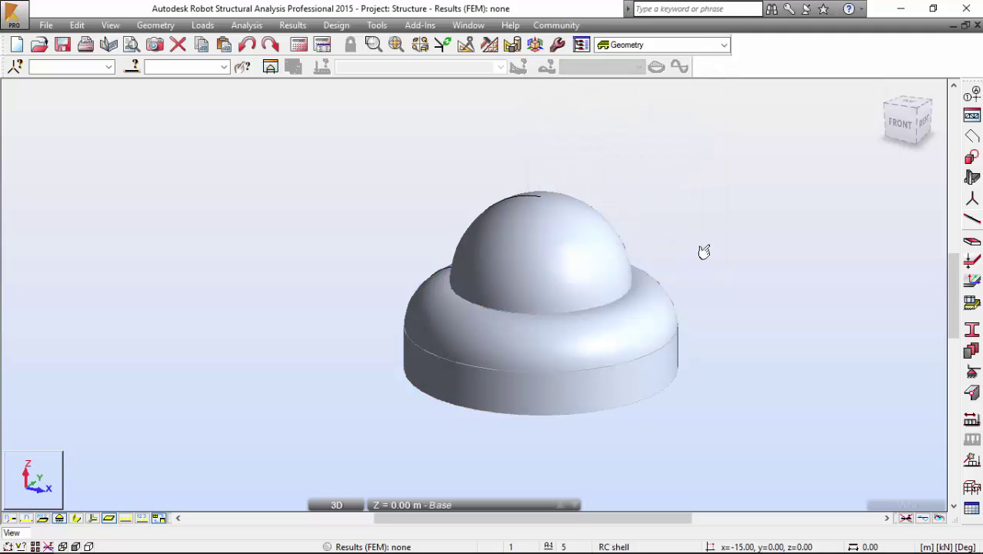
Turn on panel thickness display under Panels / FE in the display settings.
right_click(263, 178)
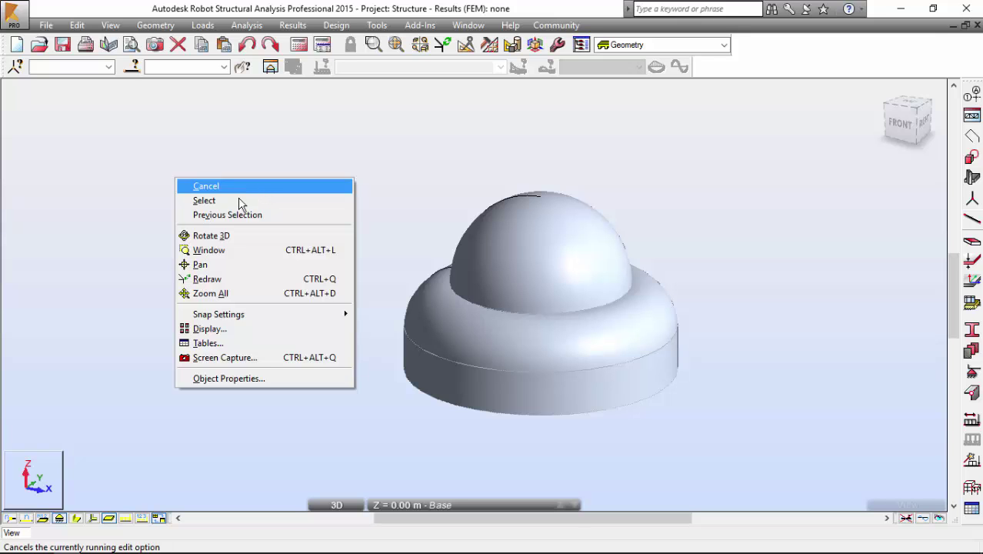
left_click(221, 331)
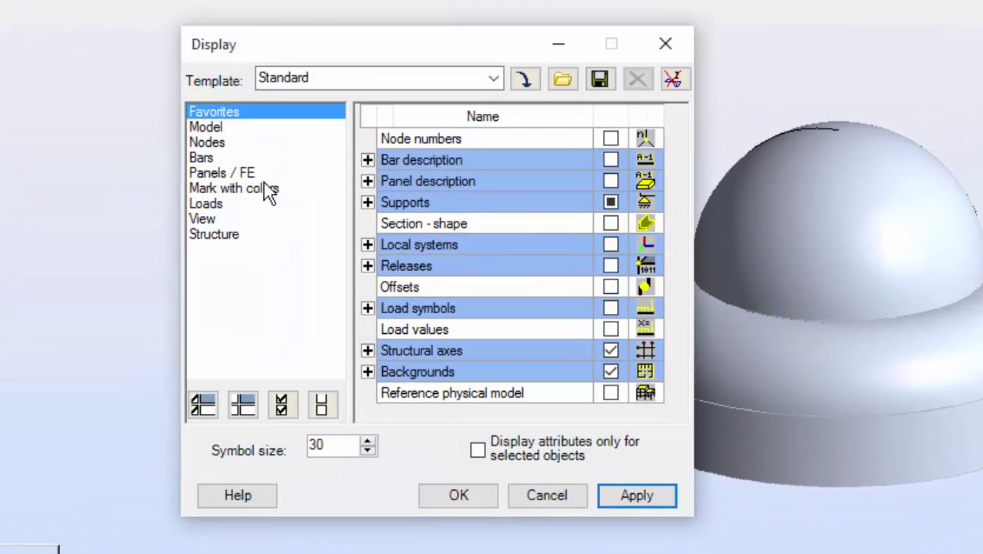
left_click(265, 189)
left_click(265, 176)
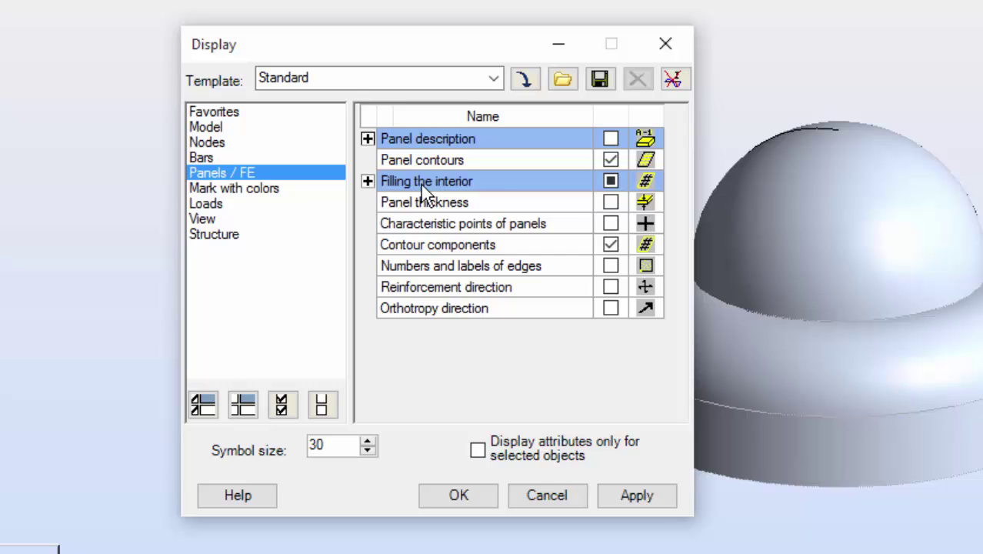
left_click(610, 202)
left_click(637, 496)
left_click(459, 496)
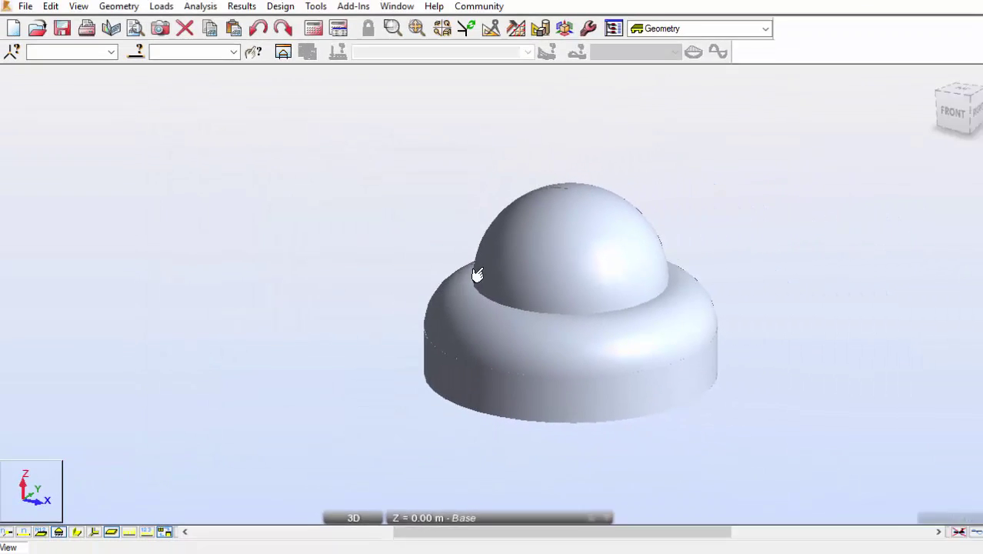
middle_click_drag(548, 222, 523, 223)
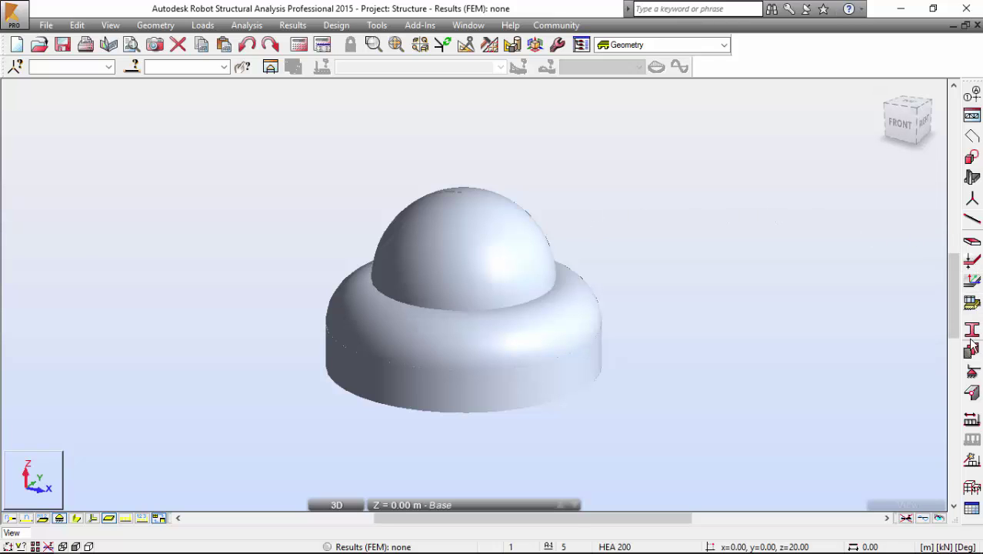
Choose a Fixed linear support and pick the dome's outer base circle edge.
left_click(971, 373)
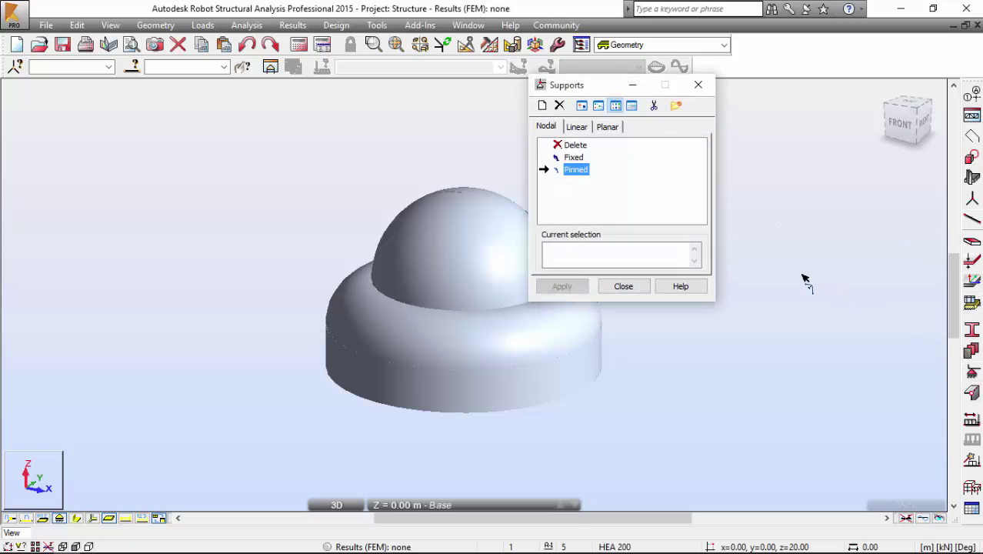
left_click(583, 129)
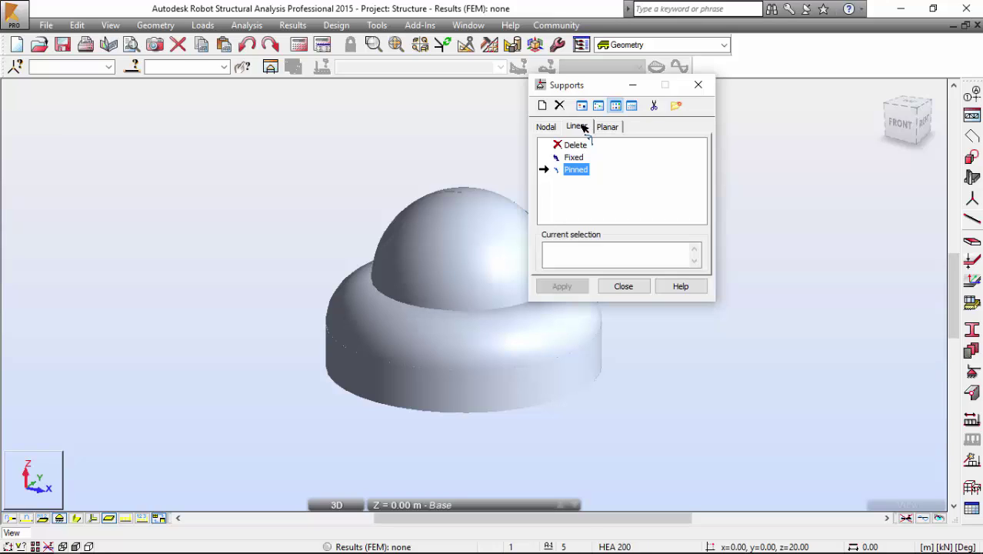
left_click(575, 158)
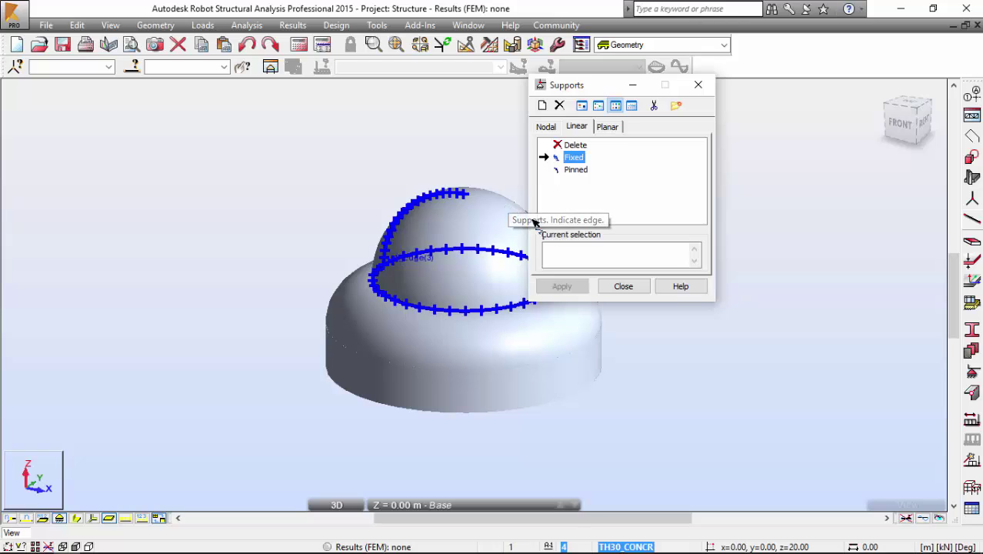
left_click(567, 258)
middle_click_drag(569, 442, 468, 373, "shift")
scroll(452, 345, "up", 2)
left_click(452, 345)
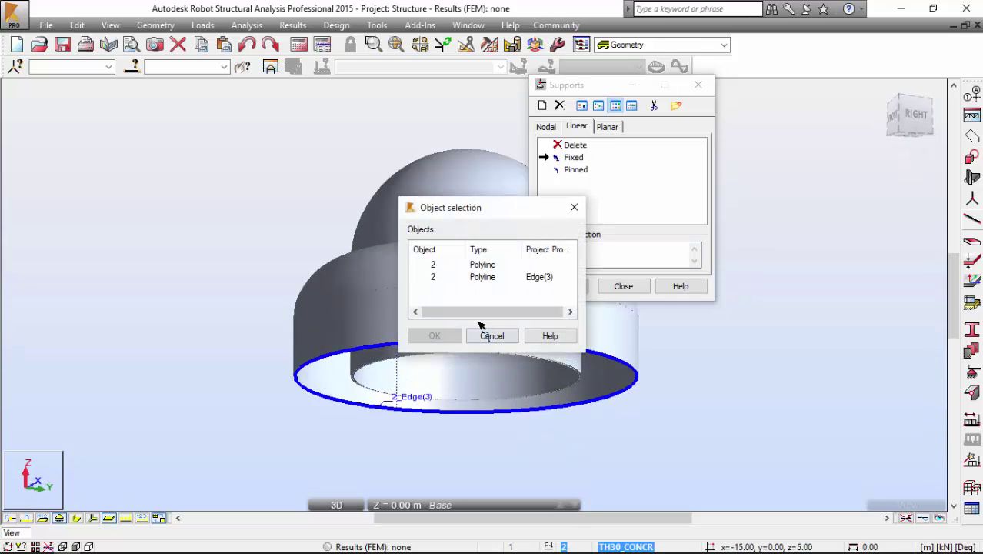
left_click(433, 277)
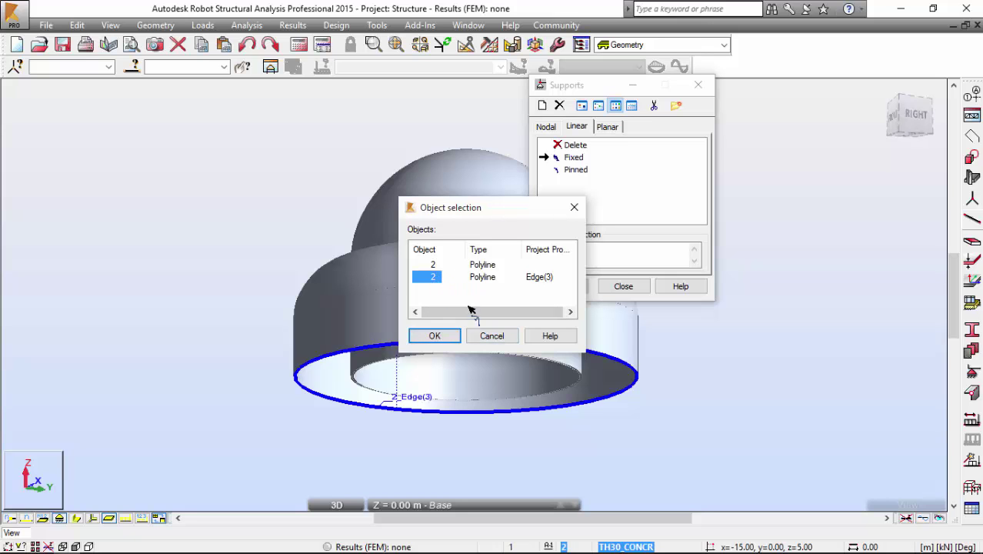
left_click(435, 336)
Pick the inner base circle edge and apply fixed supports to both base circles.
middle_click_drag(414, 459, 450, 450, "shift")
left_click(450, 347)
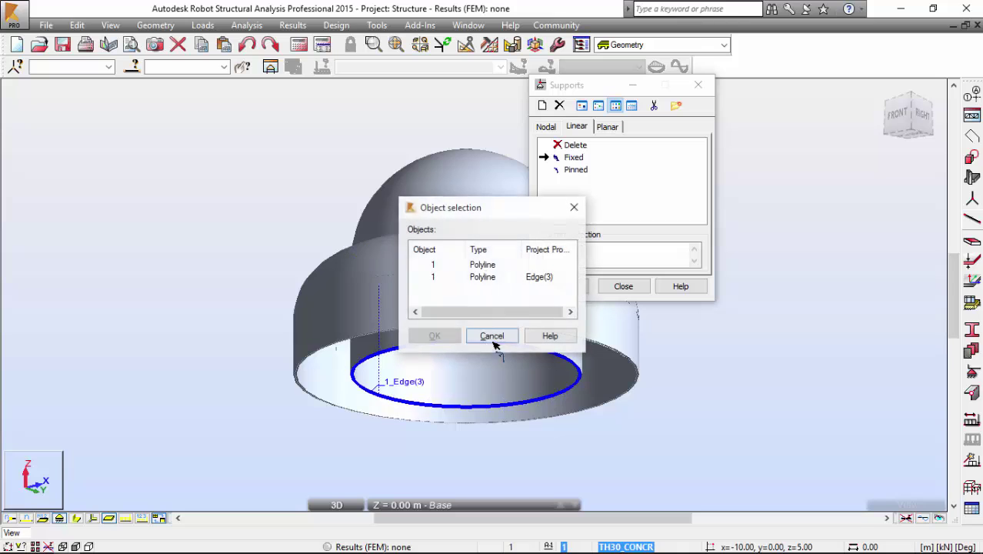
left_click(433, 277)
left_click(435, 336)
left_click(575, 286)
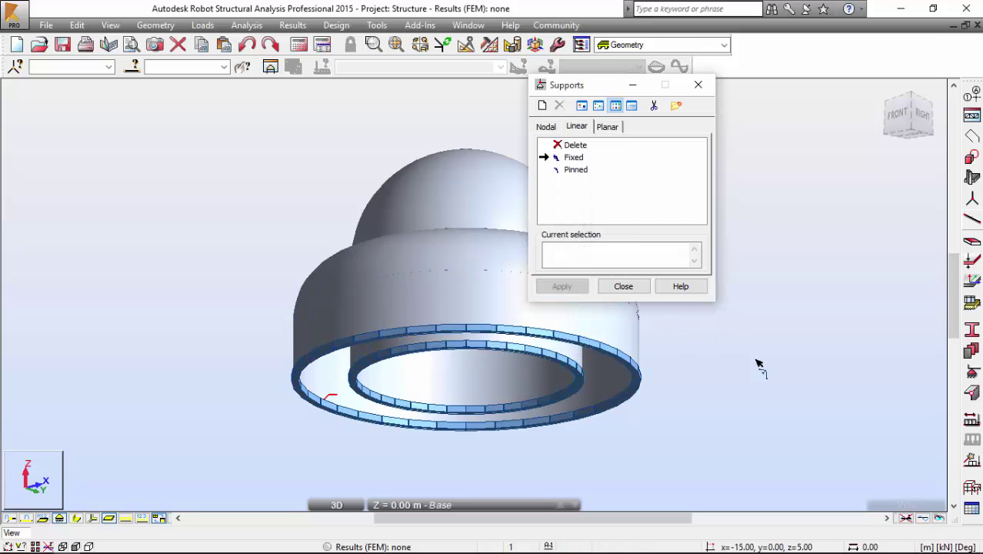
middle_click_drag(761, 361, 797, 405, "shift")
left_click(644, 288)
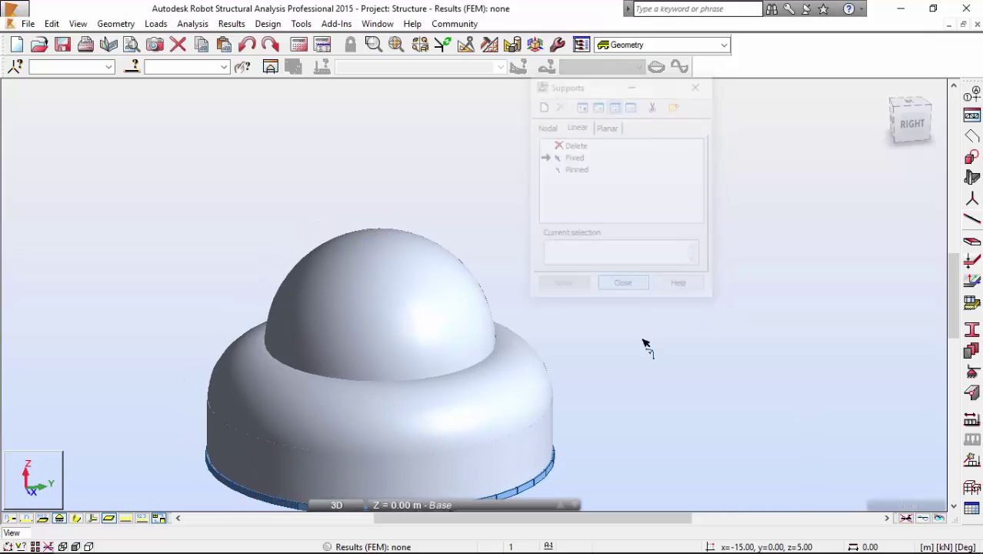
middle_click_drag(592, 409, 602, 156, "shift")
Mesh all panels with Delaunay 1 m elements and generate the computational model.
left_click(247, 24)
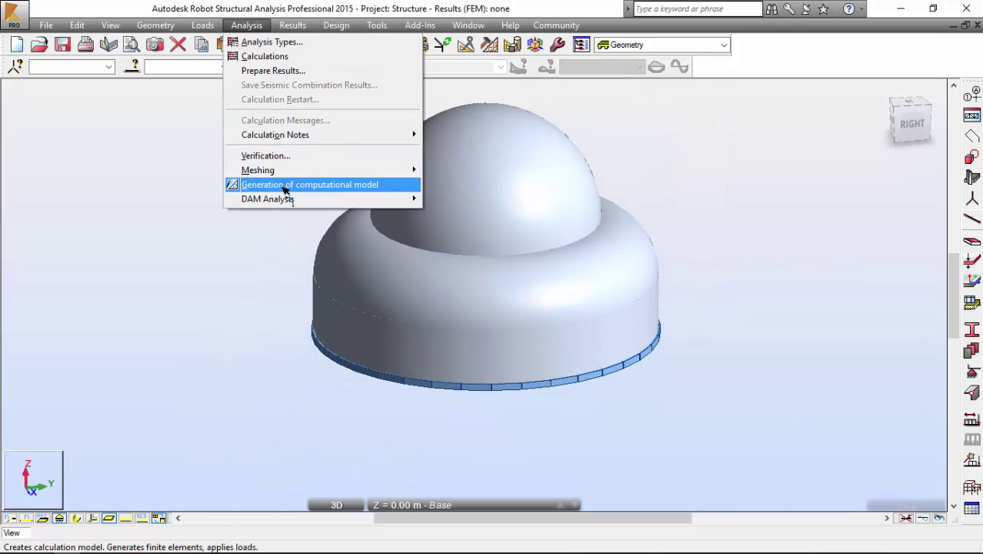
mouse_move(292, 170)
left_click(465, 171)
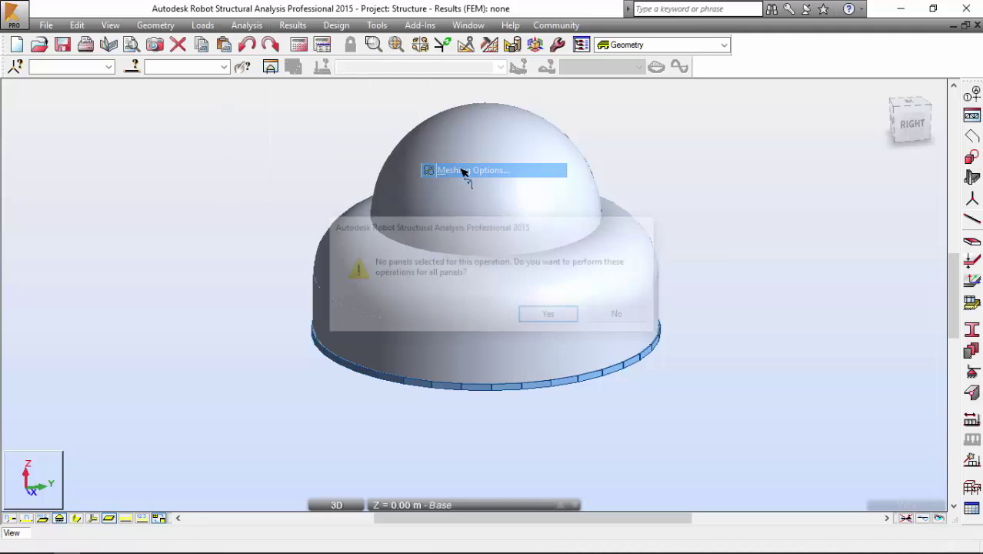
left_click(550, 316)
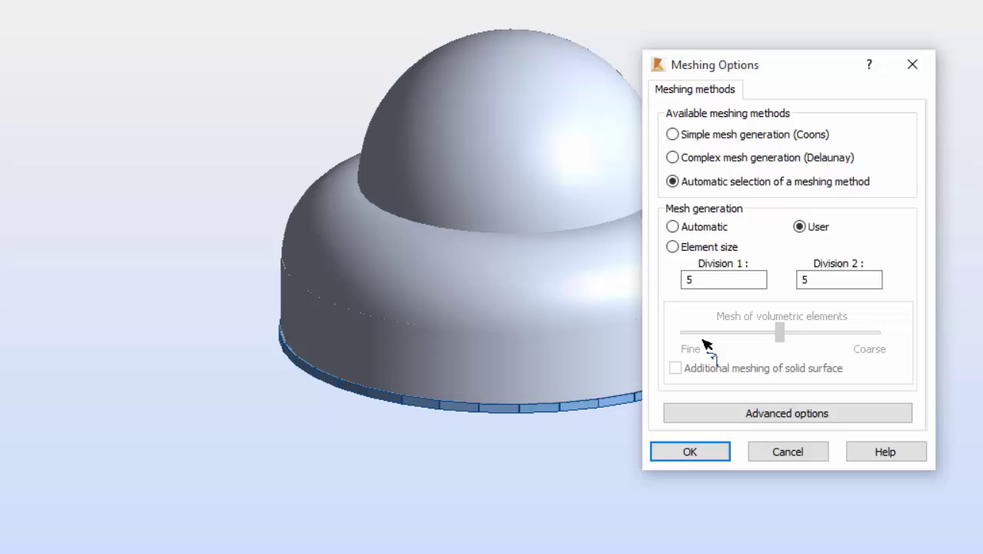
left_click(714, 158)
left_click(716, 246)
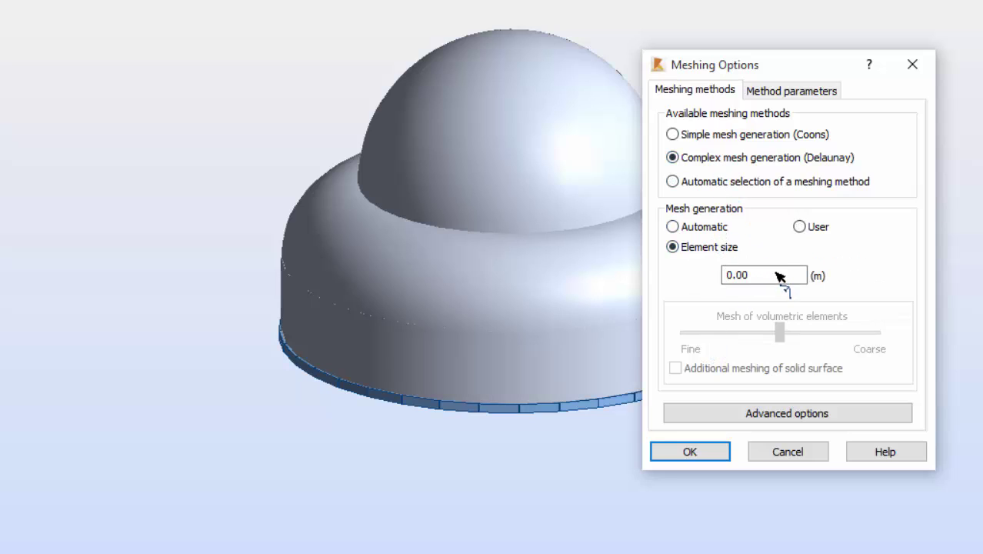
double_click(732, 274)
type("1")
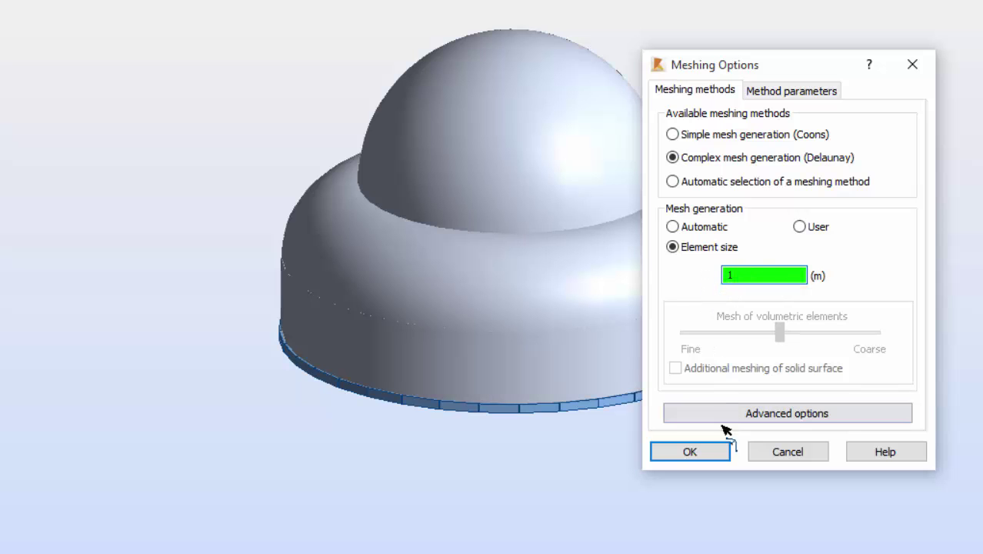
left_click(716, 454)
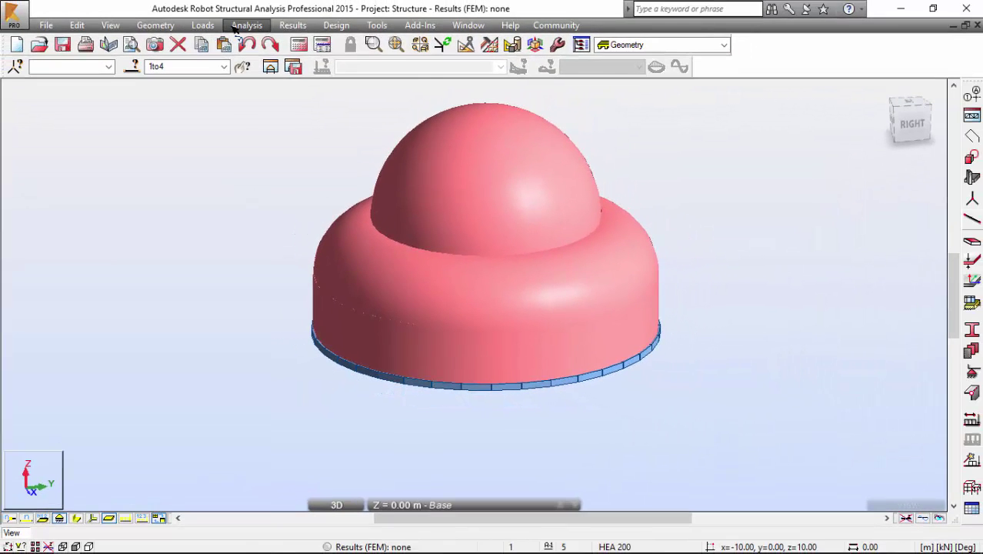
left_click(243, 17)
left_click(283, 181)
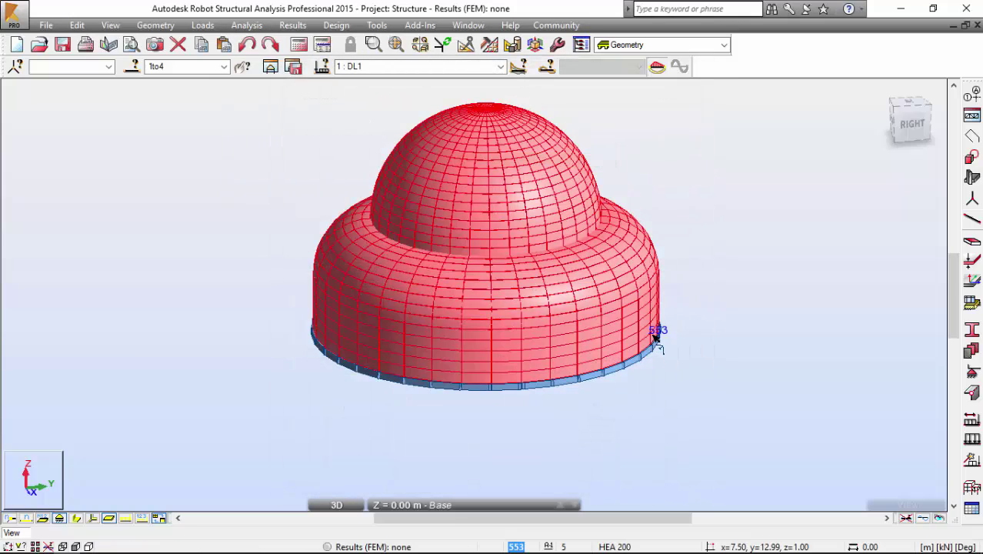
Show the meshed dome as an element-and-node wireframe and orbit to inspect it.
scroll(446, 228, "up", 3)
middle_click_drag(252, 243, 514, 378, "shift")
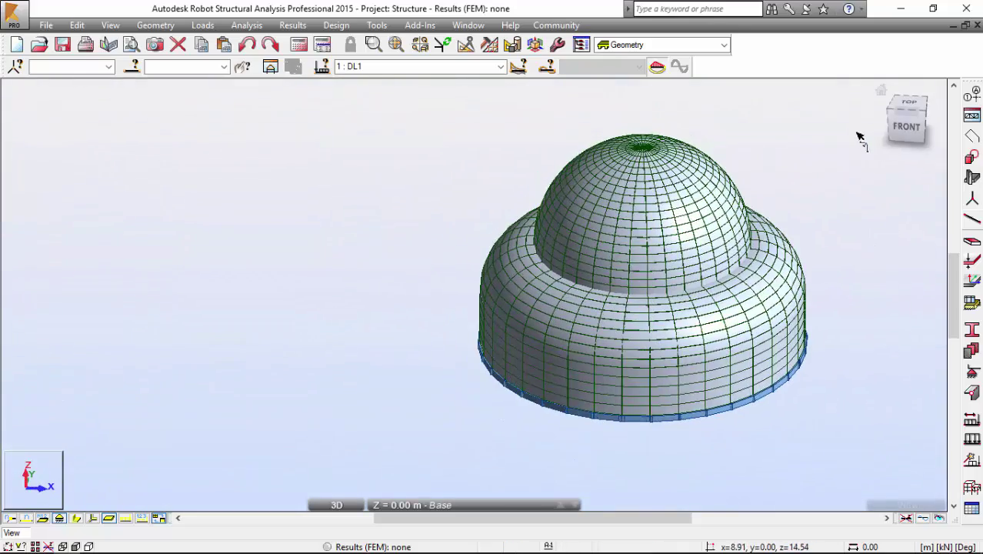
left_click(882, 91)
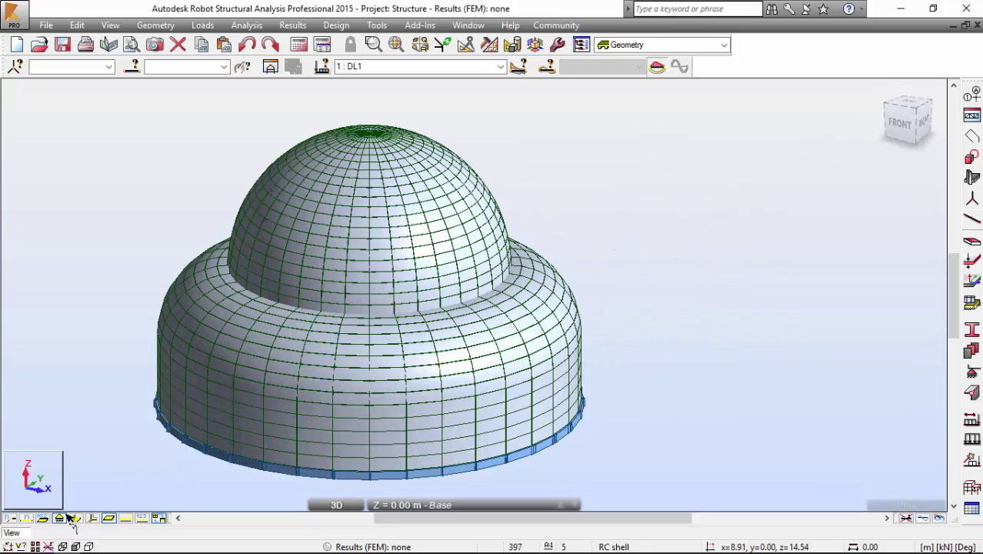
left_click(64, 547)
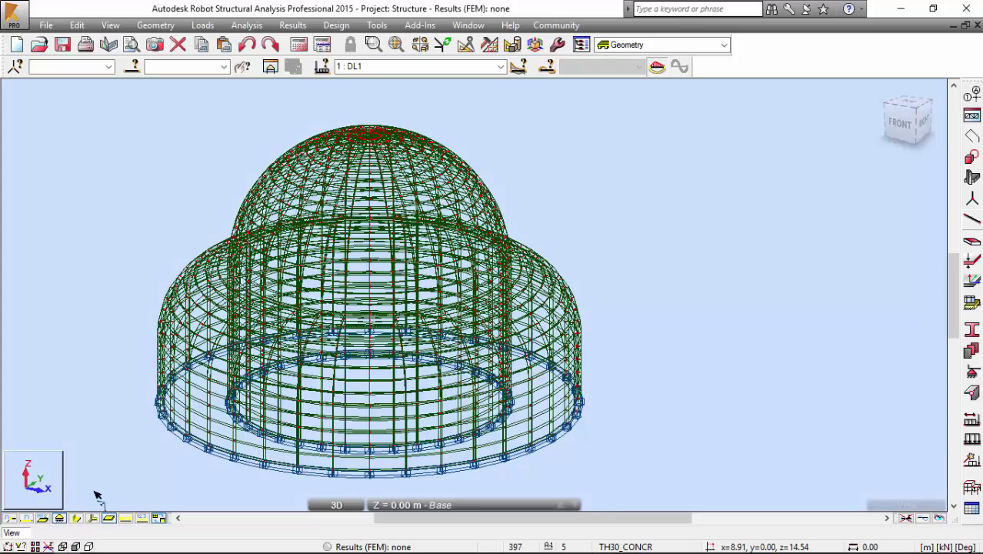
middle_click_drag(172, 212, 257, 217, "shift")
middle_click_drag(263, 177, 273, 234, "shift")
scroll(296, 252, "up", 5)
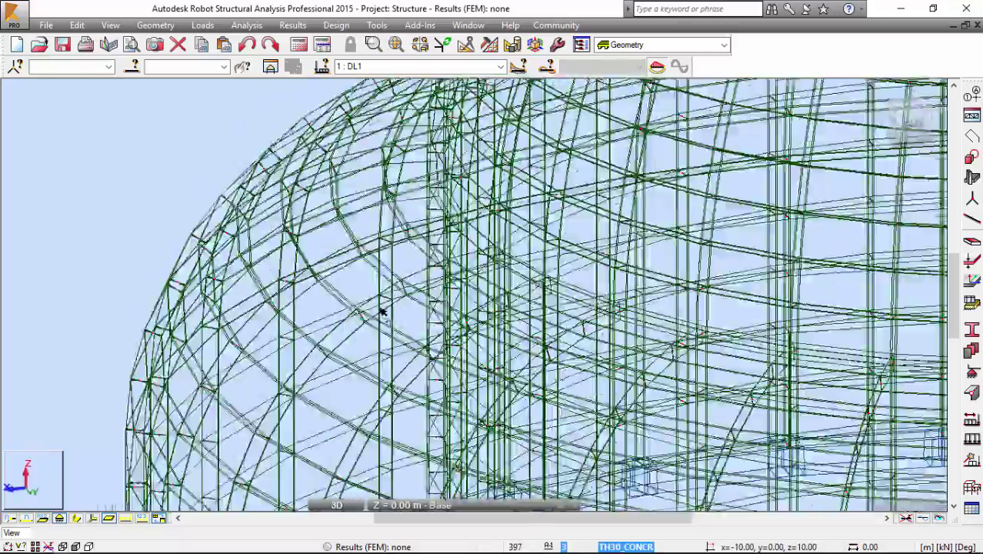
scroll(331, 270, "down", 5)
middle_click_drag(332, 270, 190, 190, "shift")
Turn off Panel thickness under Panels / FE in the Display settings, leaving the meshed dome as thin wireframe.
right_click(190, 190)
left_click(142, 335)
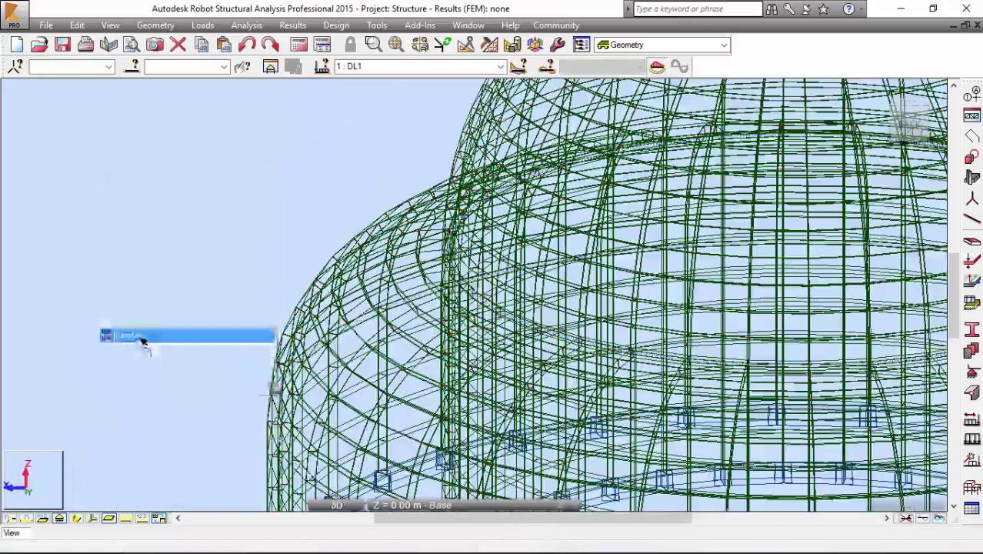
left_click(162, 232)
left_click(162, 223)
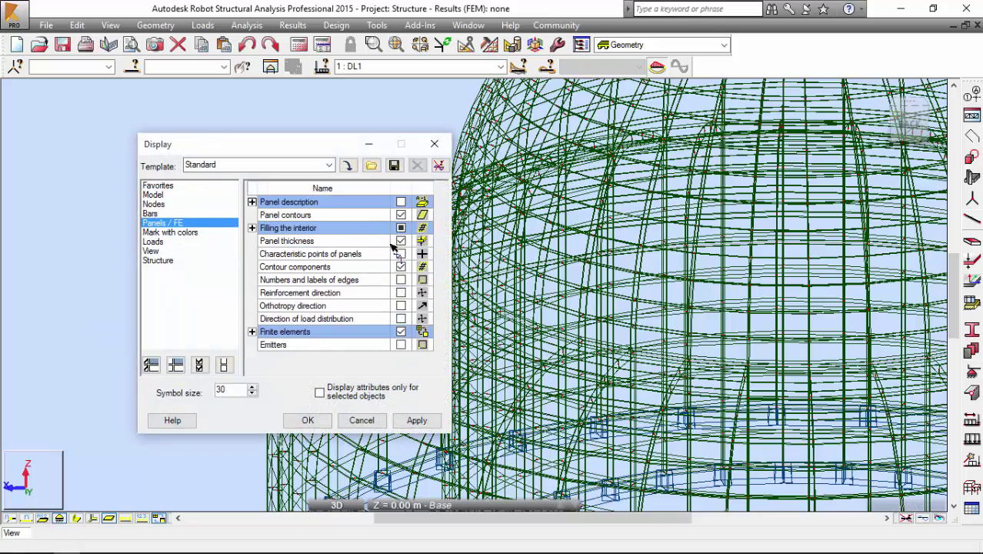
left_click(401, 241)
left_click(403, 241)
left_click(416, 420)
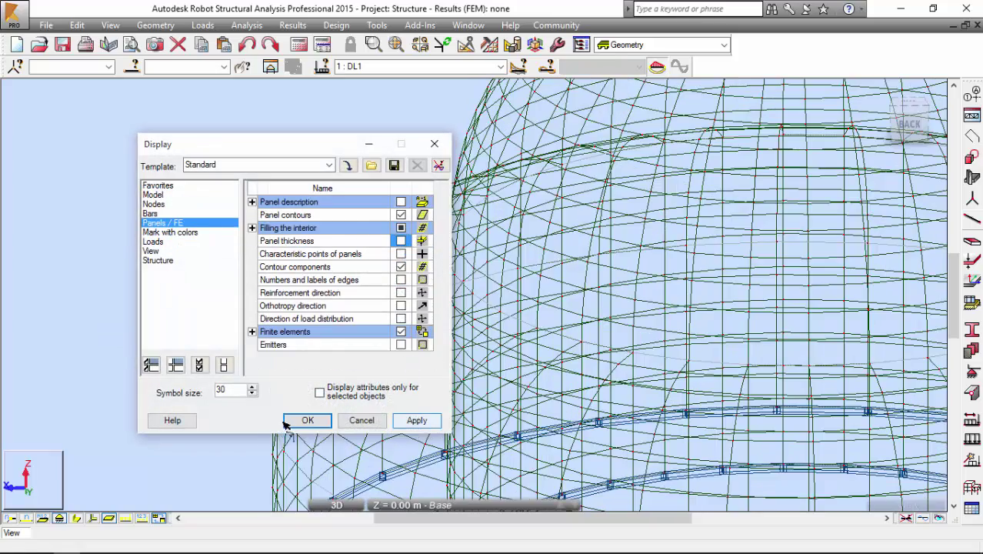
left_click(303, 420)
scroll(471, 253, "down", 6)
middle_click_drag(415, 242, 647, 190, "shift")
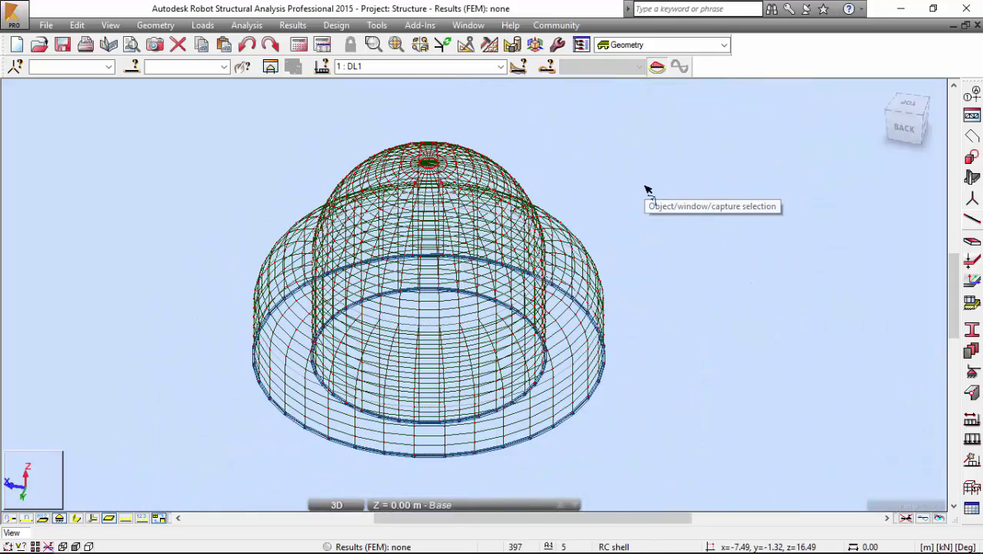